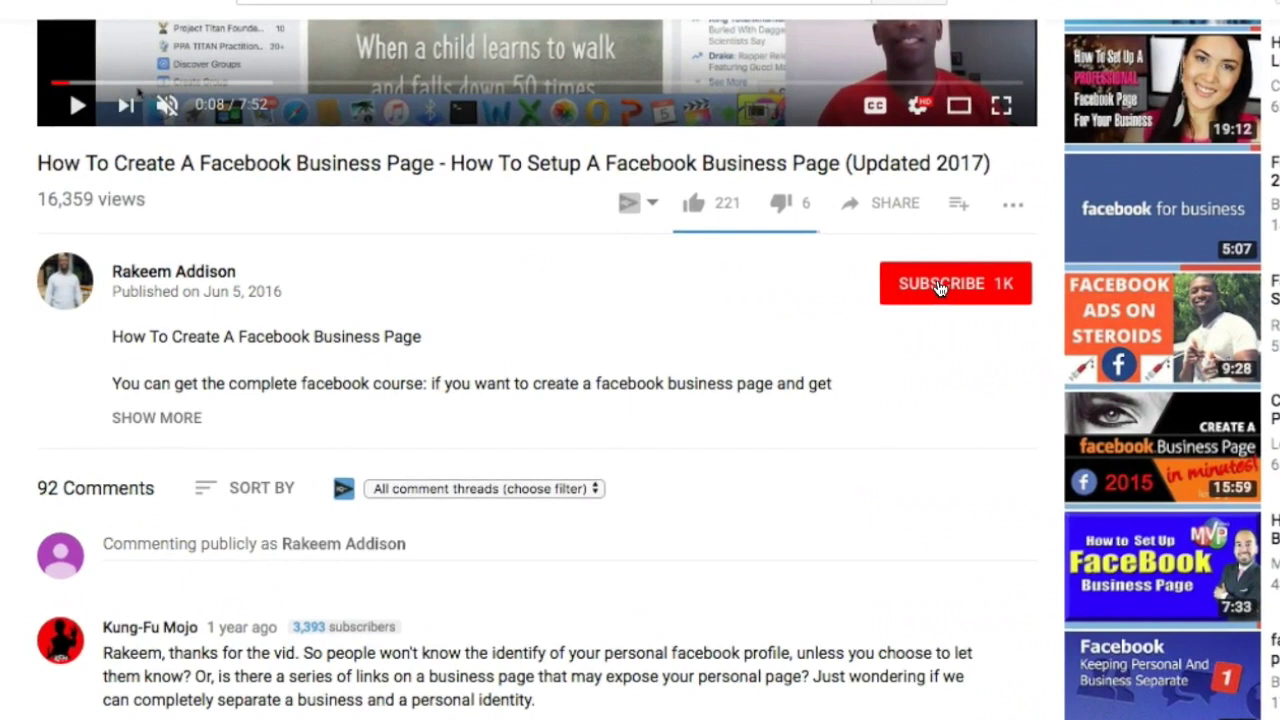
Step: Subscribe to the tutorial's YouTube channel and turn on notifications for new uploads
left_click(800, 306)
left_click(1058, 275)
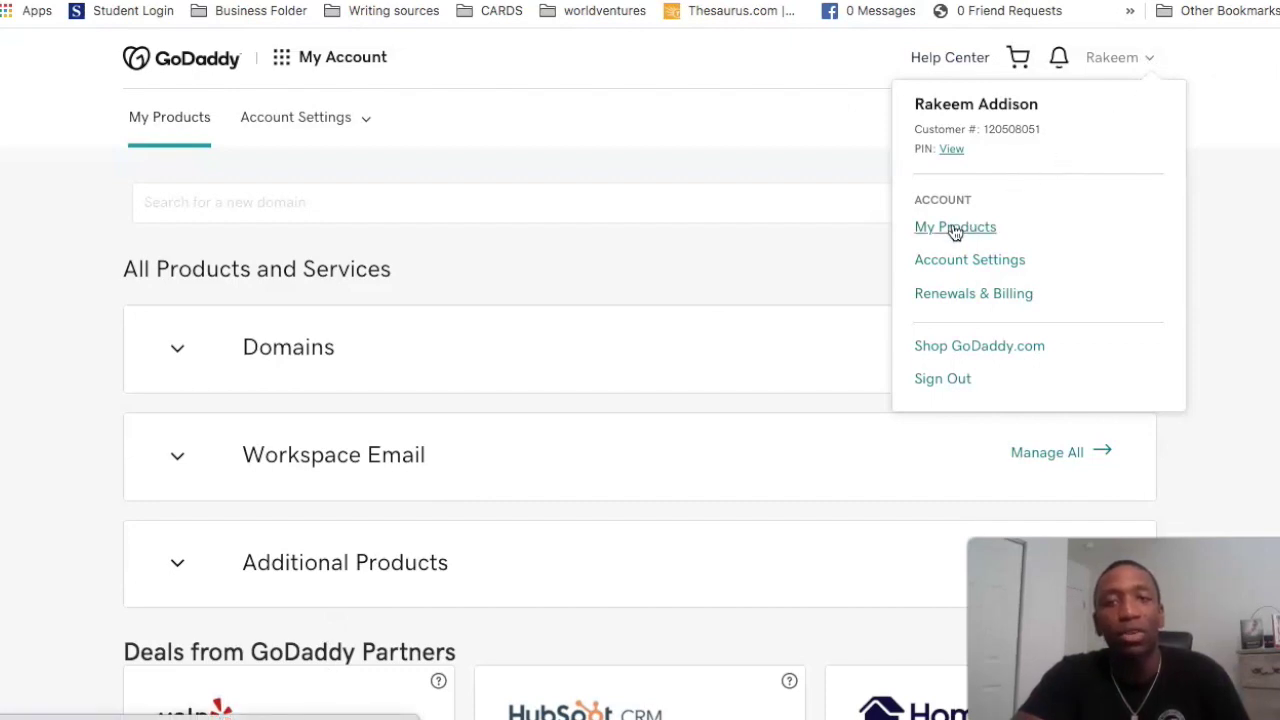
Step: Go to My Products and collapse the Domains and Workspace Email sections
left_click(955, 229)
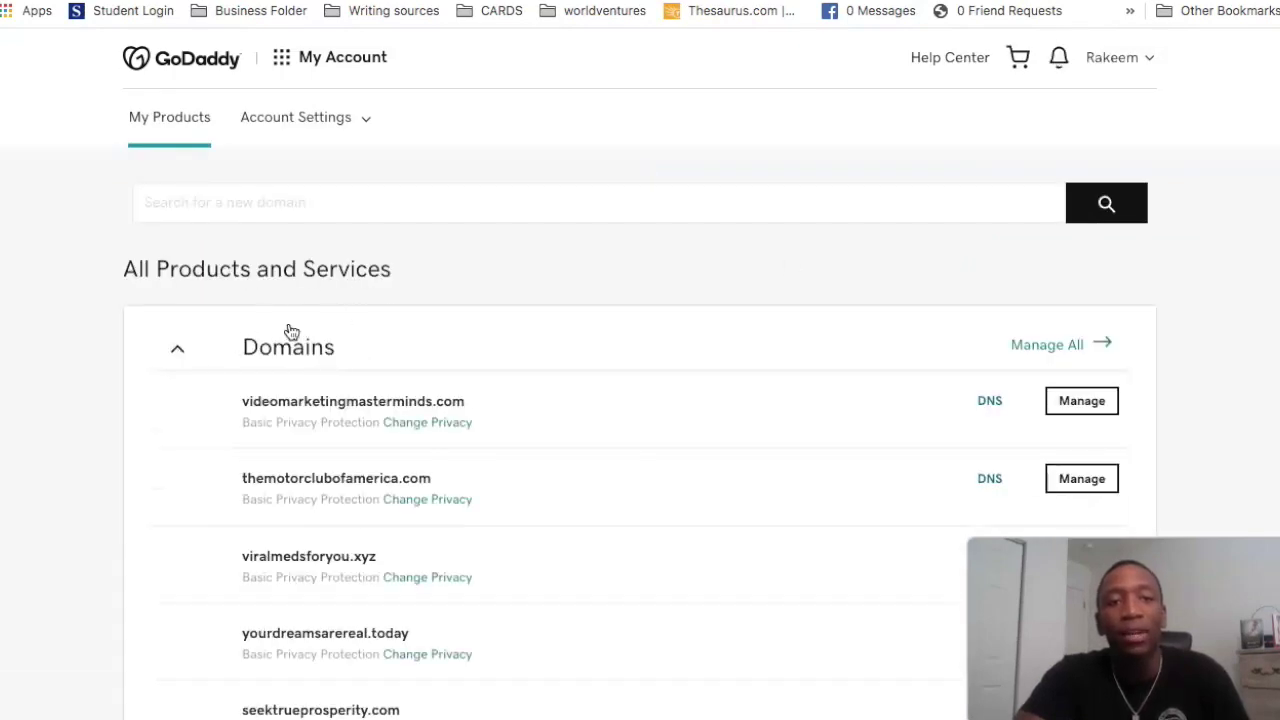
left_click(200, 350)
left_click(180, 457)
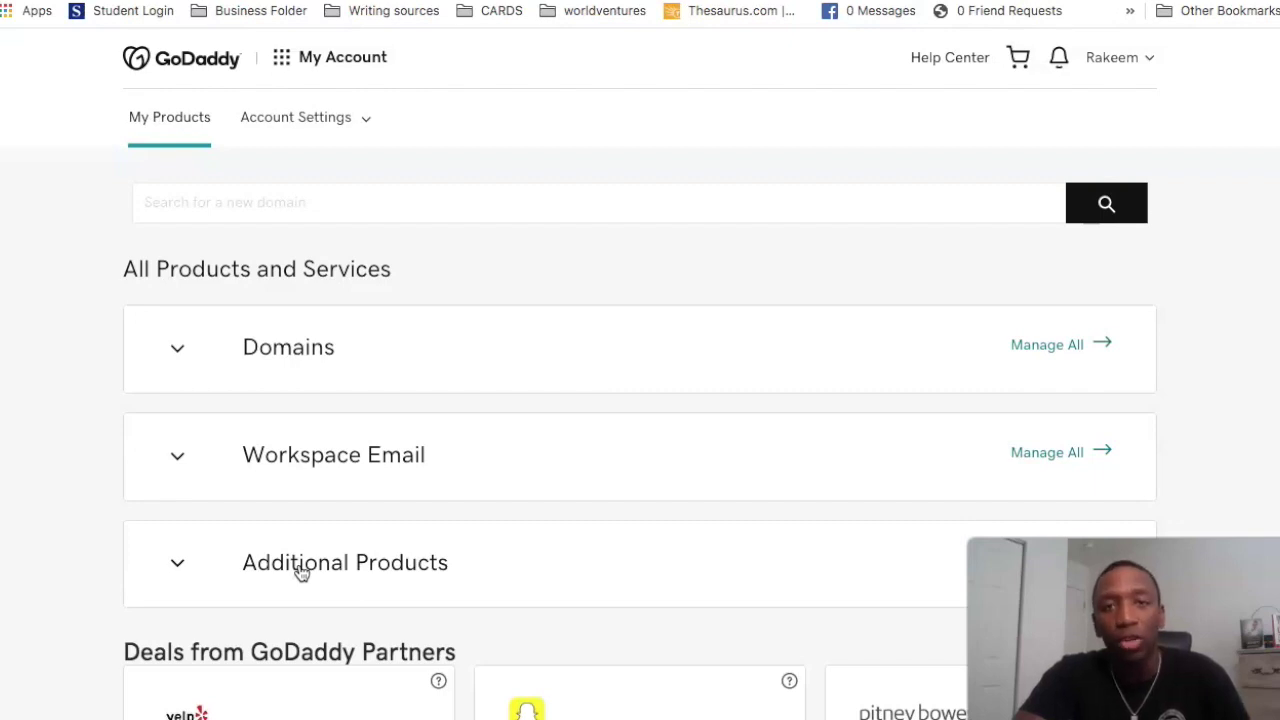
Step: Expand Additional Products and start redeeming one of the 2 free Email Forwarding credits
left_click(177, 564)
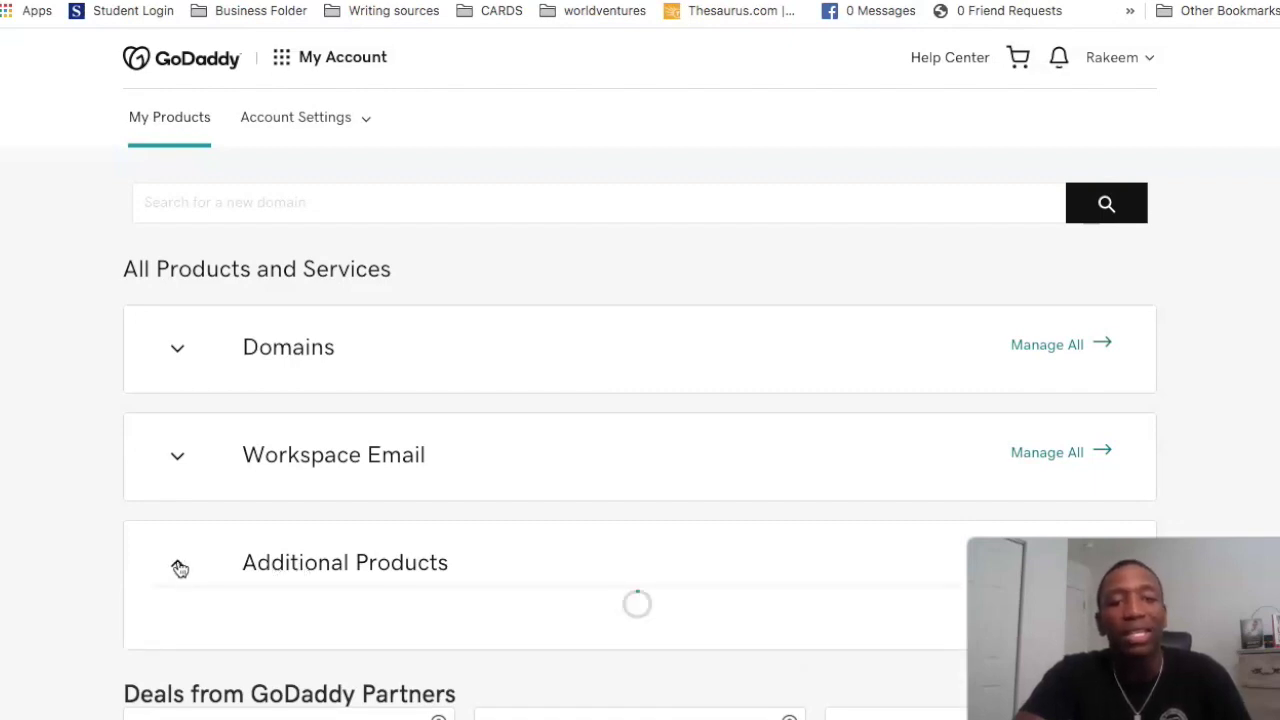
scroll(500, 483, "down", 2)
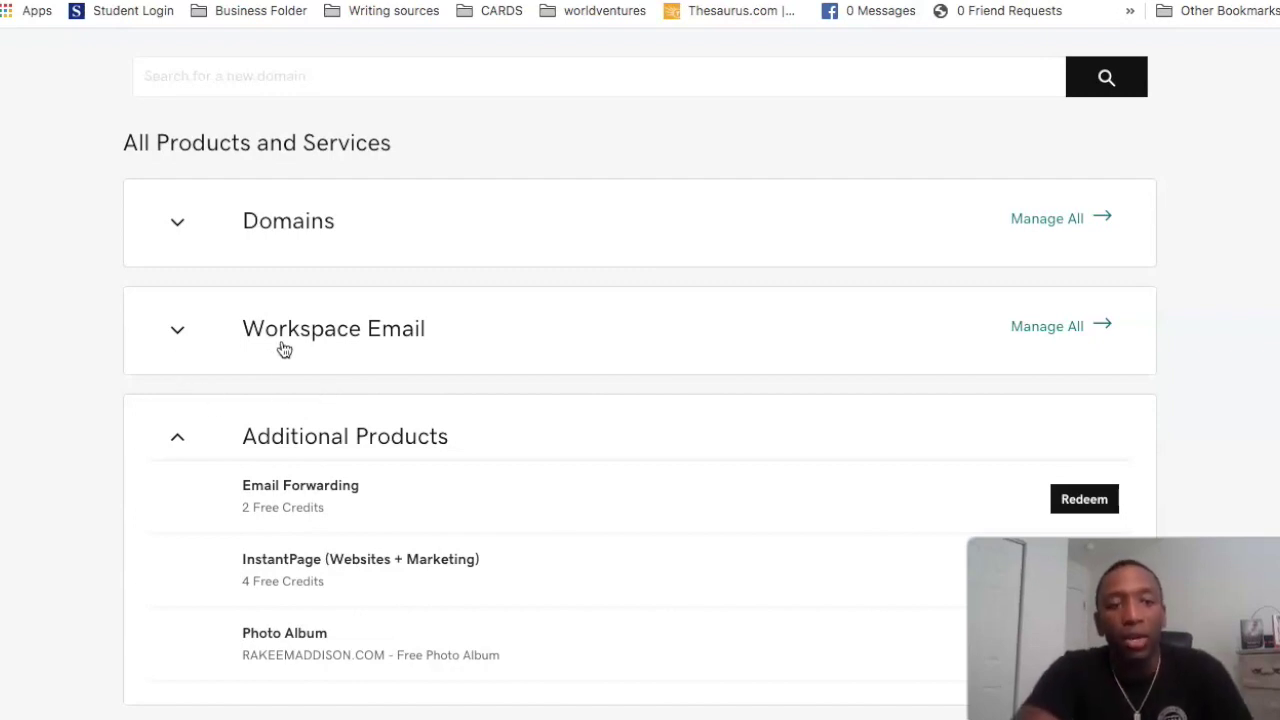
left_click(1088, 500)
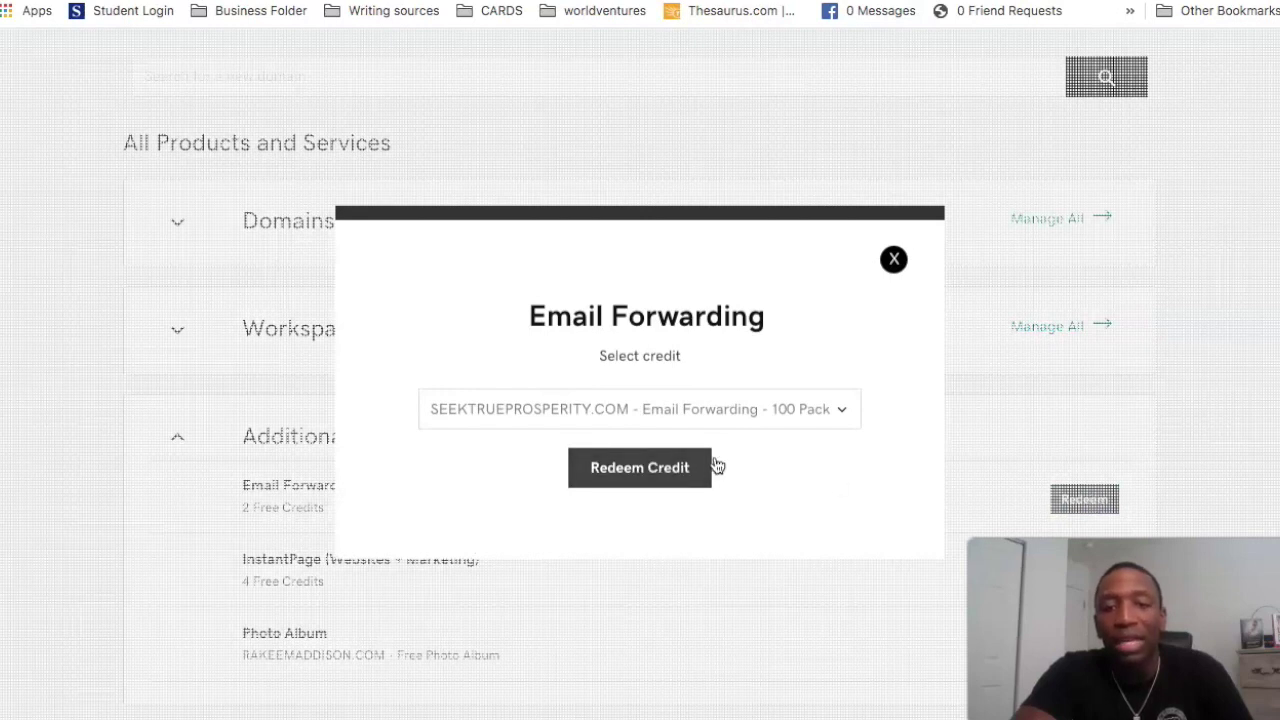
Step: Cancel the redemption, expand Workspace Email and review the first Email Forwarding 100 Pack plan
left_click(893, 261)
left_click(180, 440)
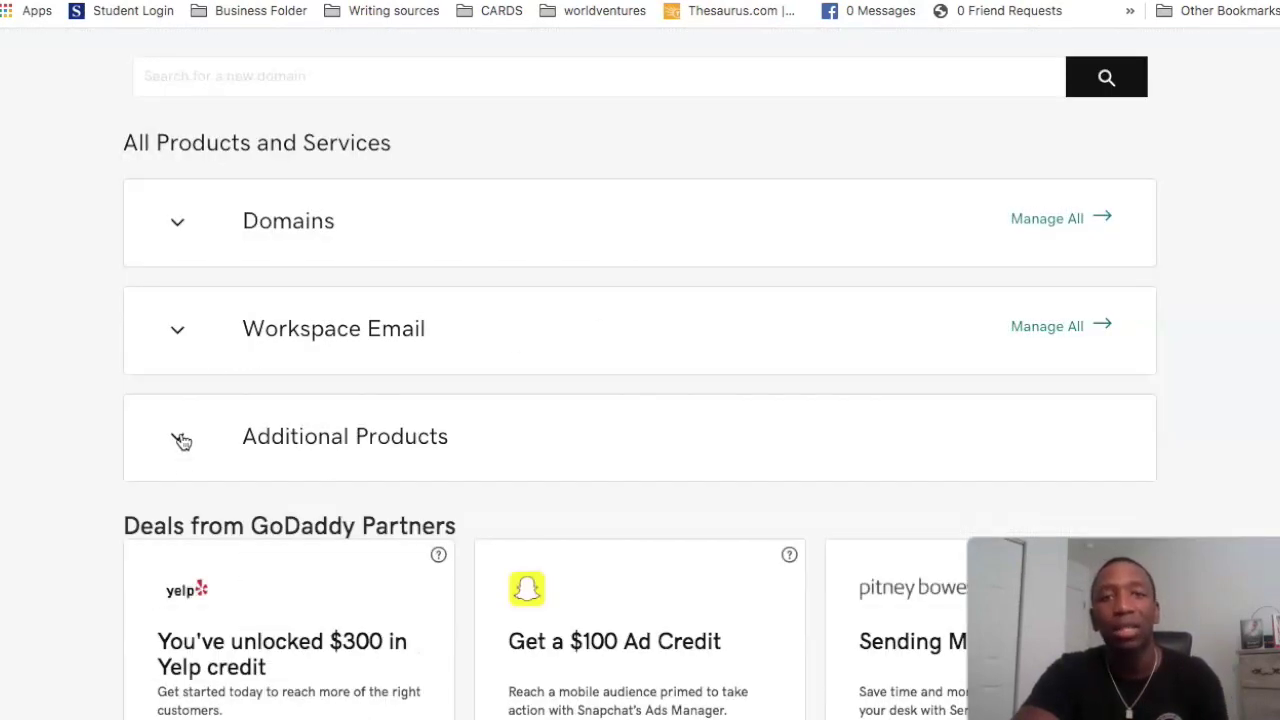
left_click(178, 336)
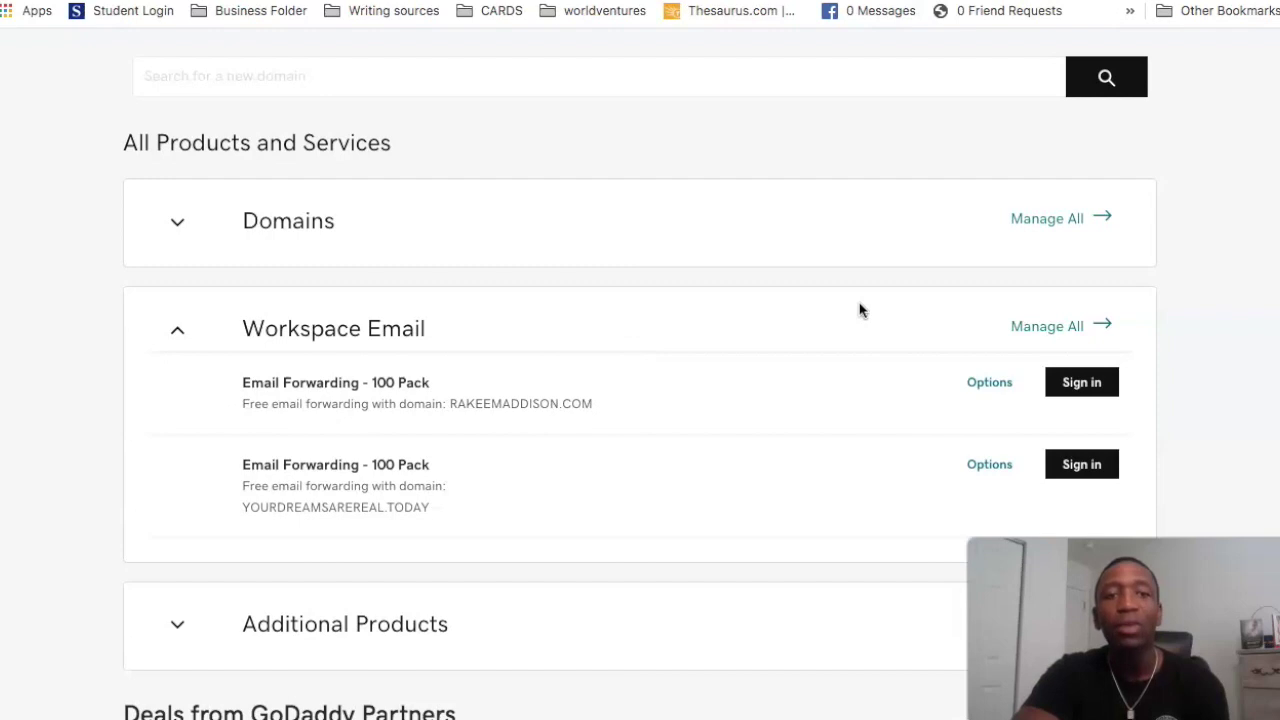
left_click(990, 385)
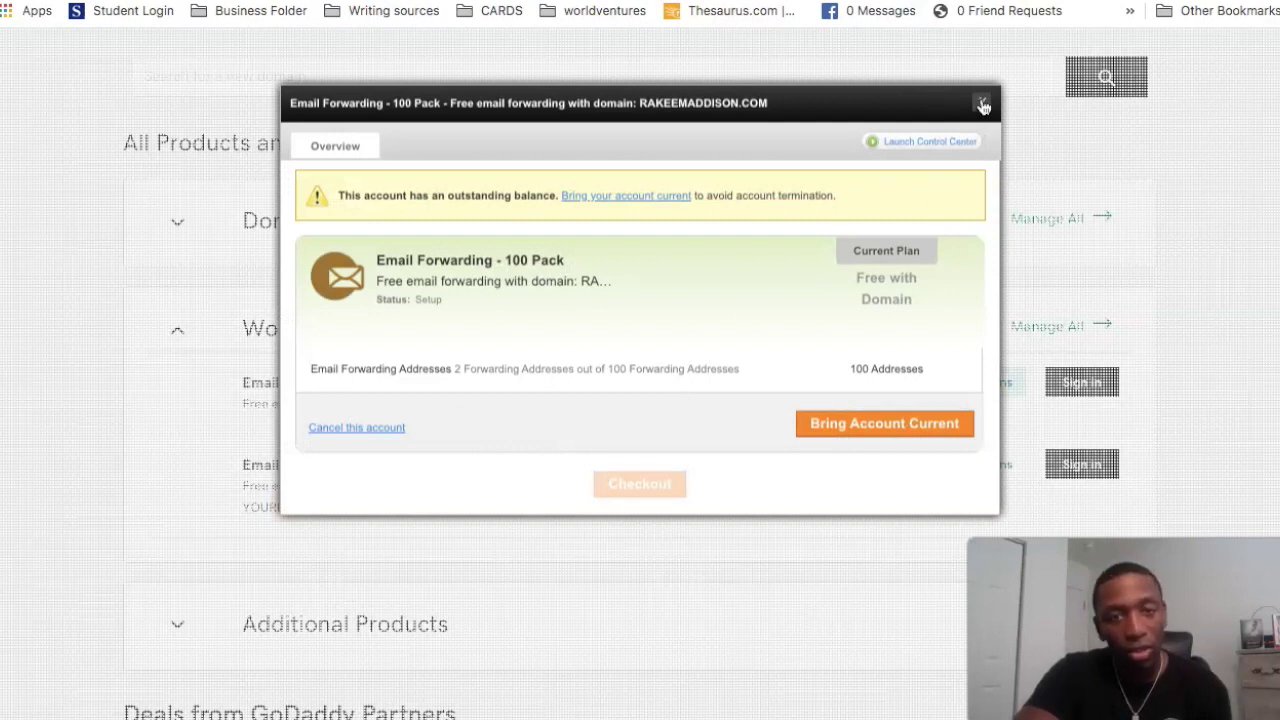
left_click(982, 105)
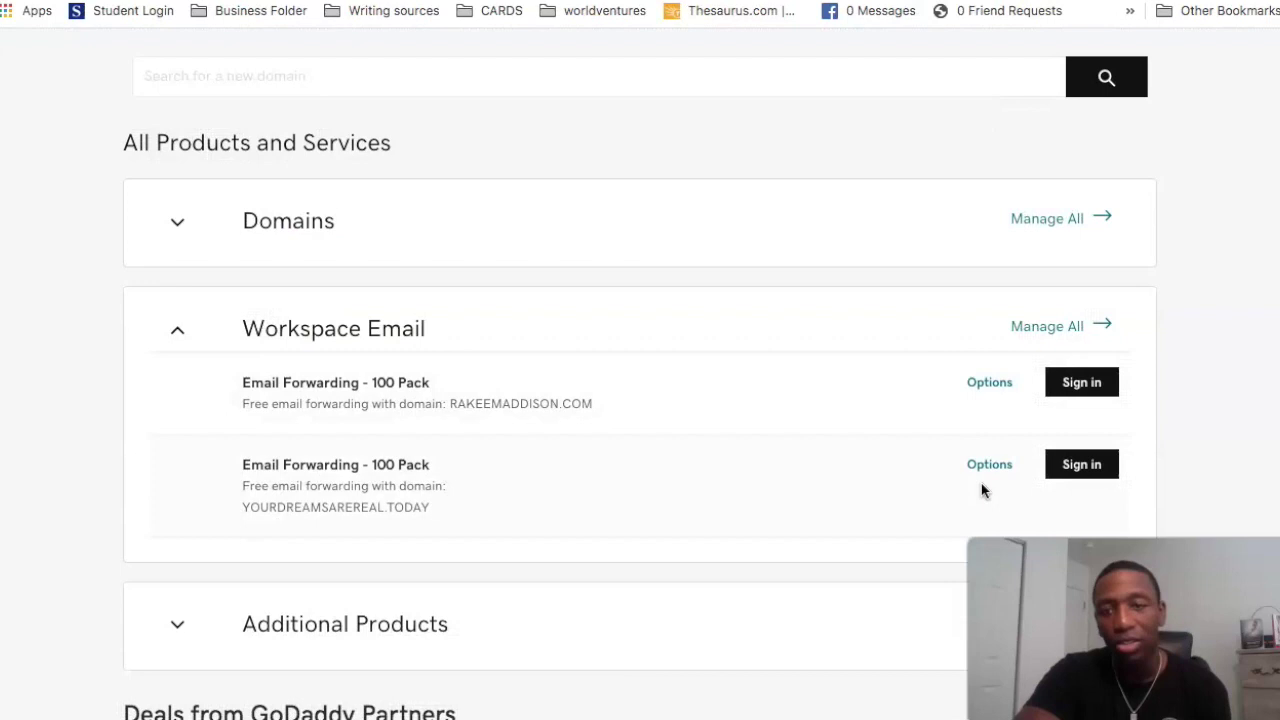
Step: Manage all Workspace Email plans in Workspace Control Center and start a new forward
left_click(1078, 327)
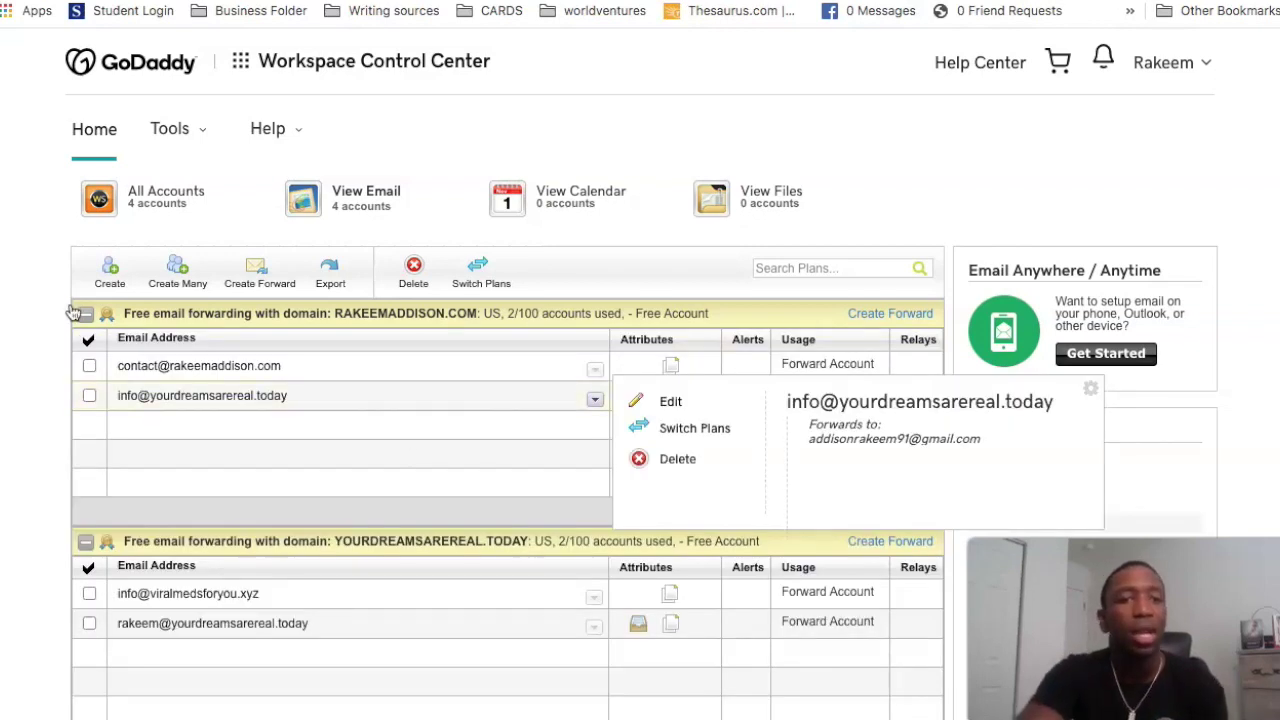
scroll(445, 173, "down", 1)
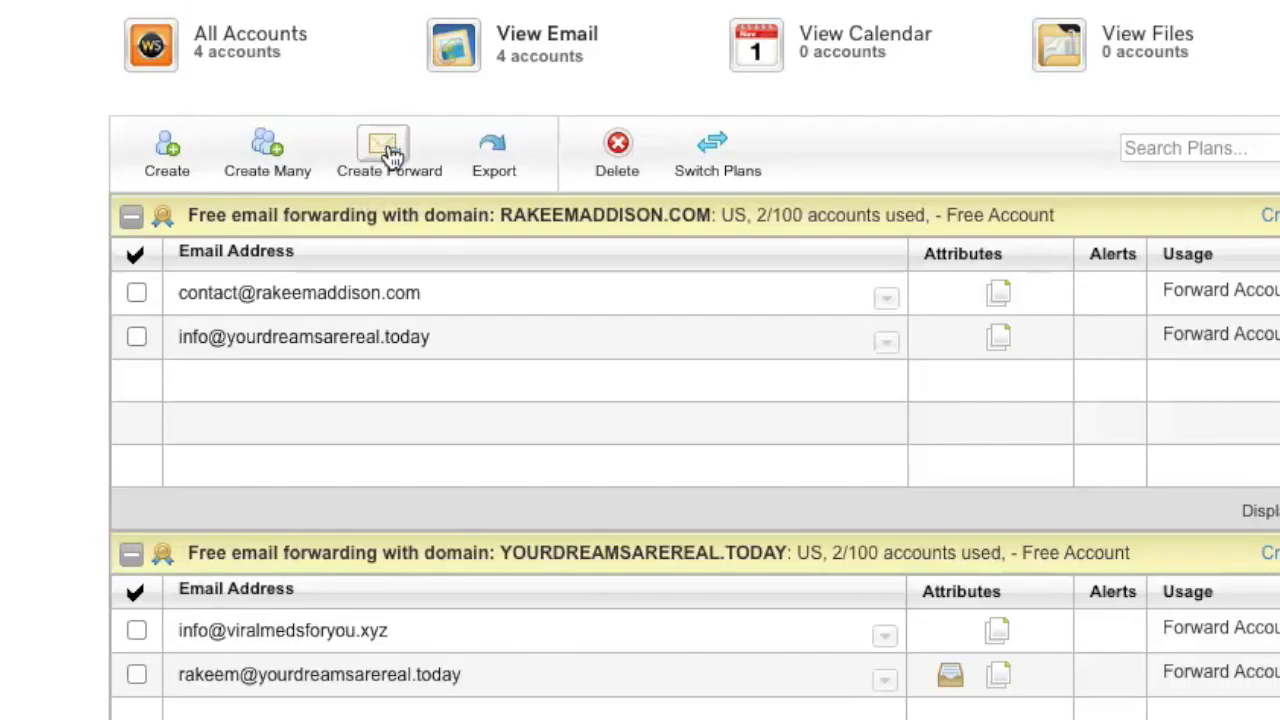
left_click(392, 155)
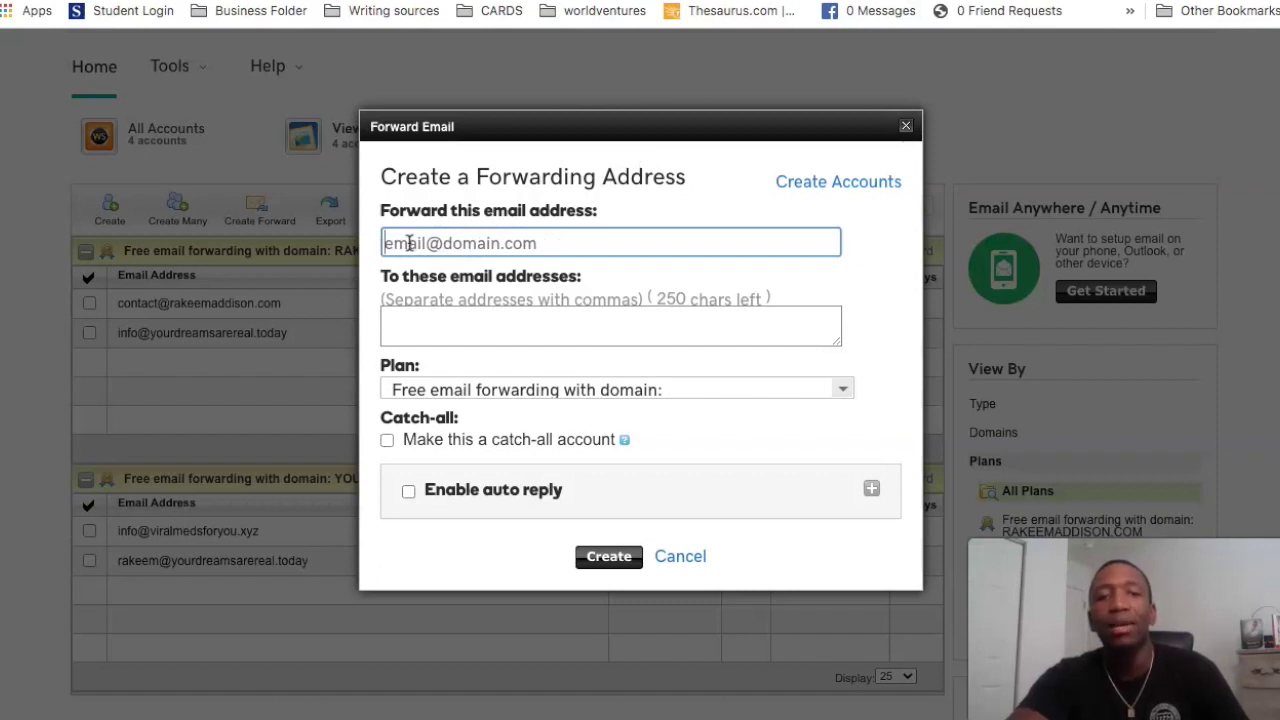
left_click(409, 243)
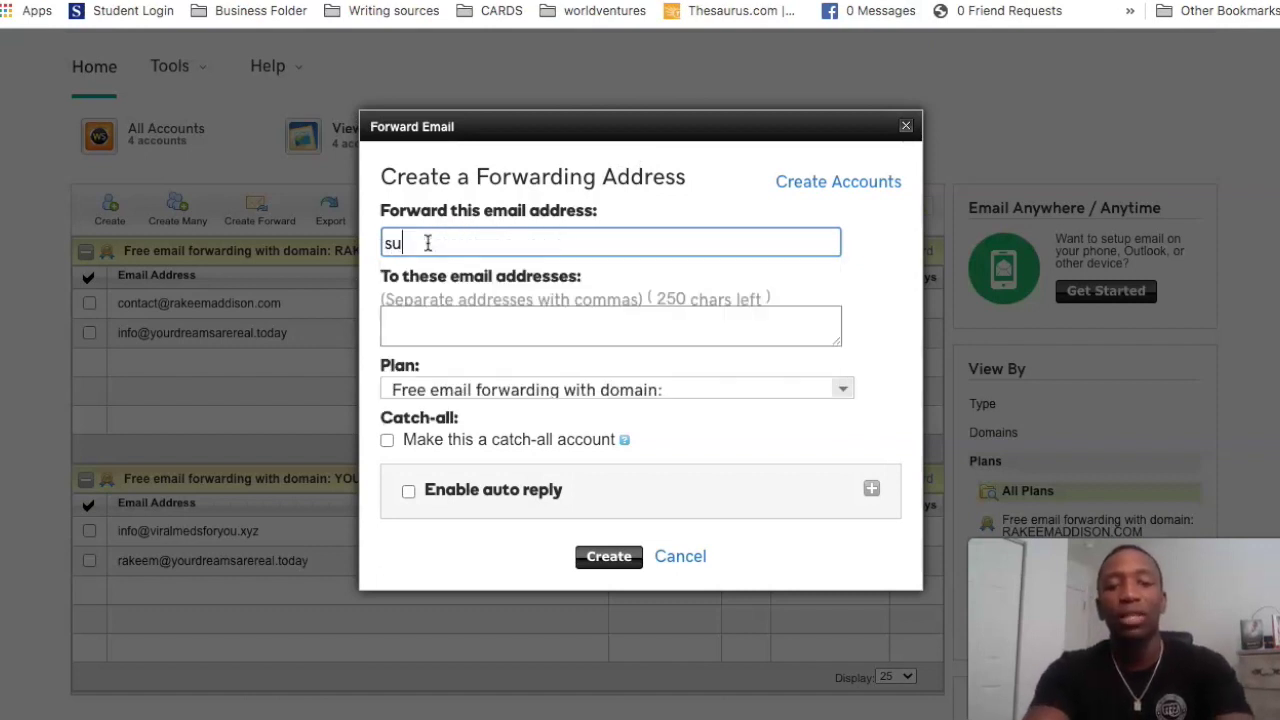
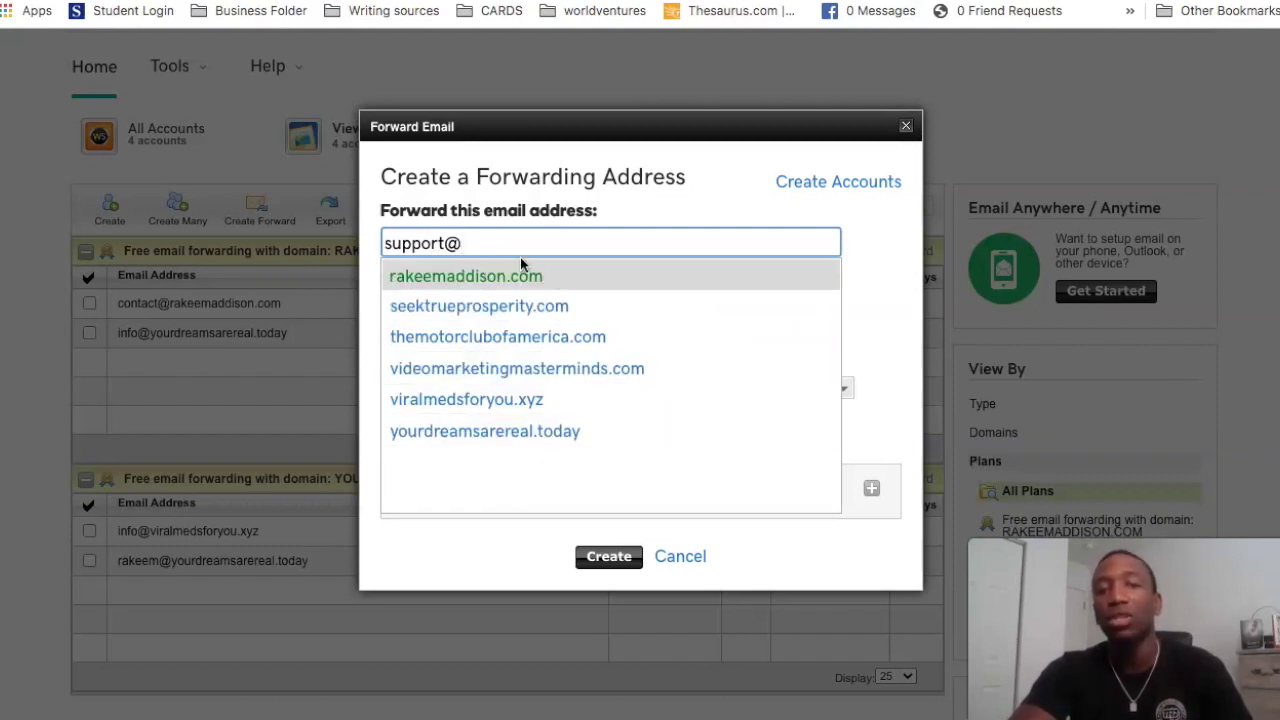
left_click(441, 302)
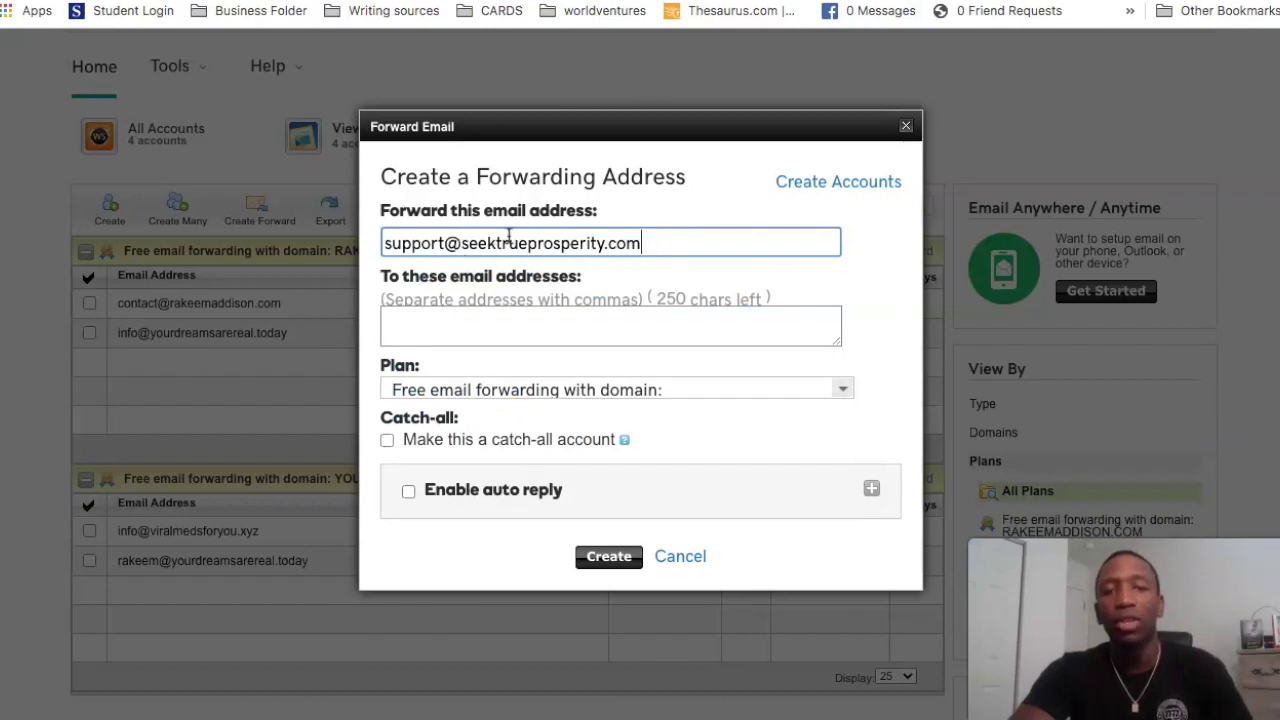
Step: Enter the owner's Gmail address as the forwarding destination, correcting the '.om' typo to '.com'
left_click(455, 329)
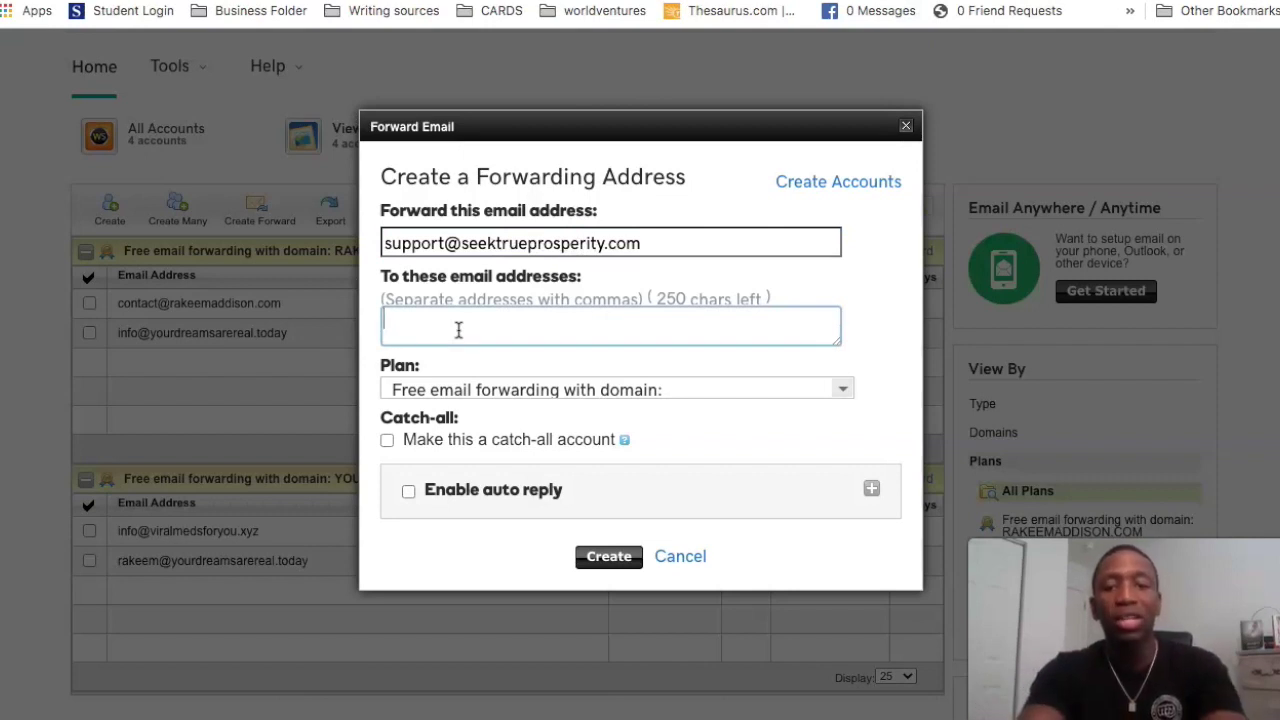
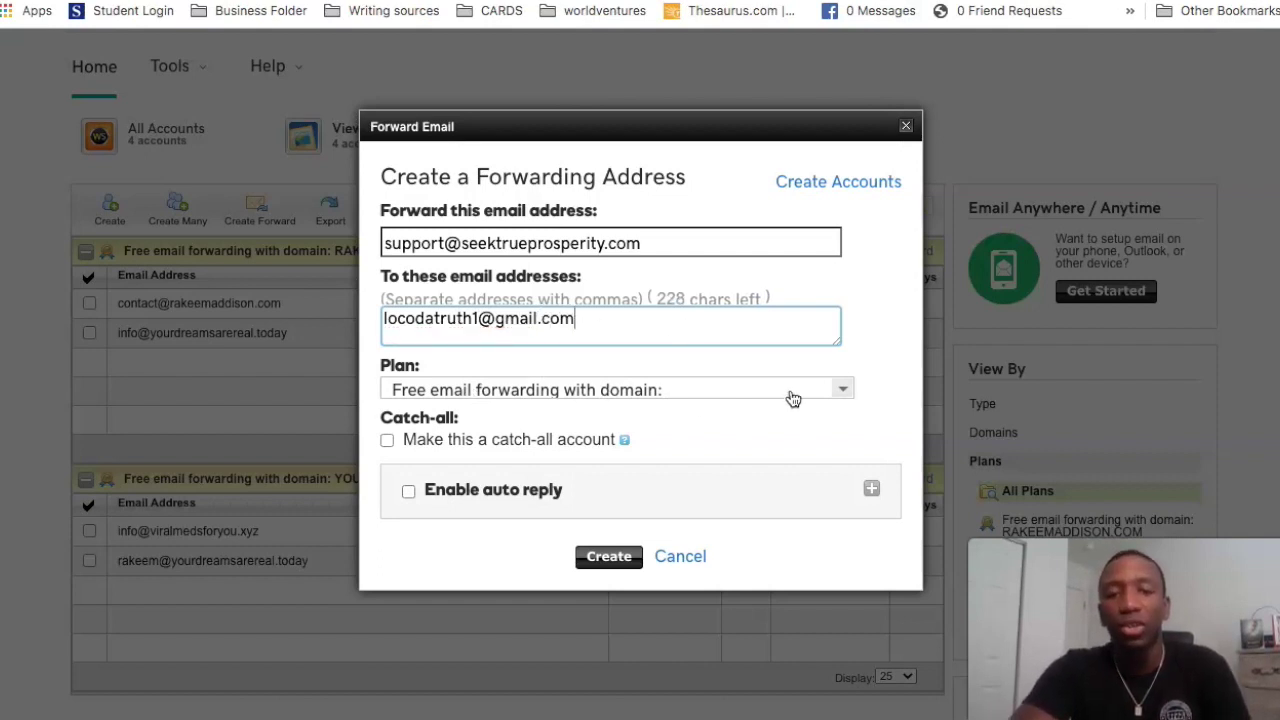
Step: Keep the free forwarding plan and change the support address's domain to the first suggested domain
left_click(843, 390)
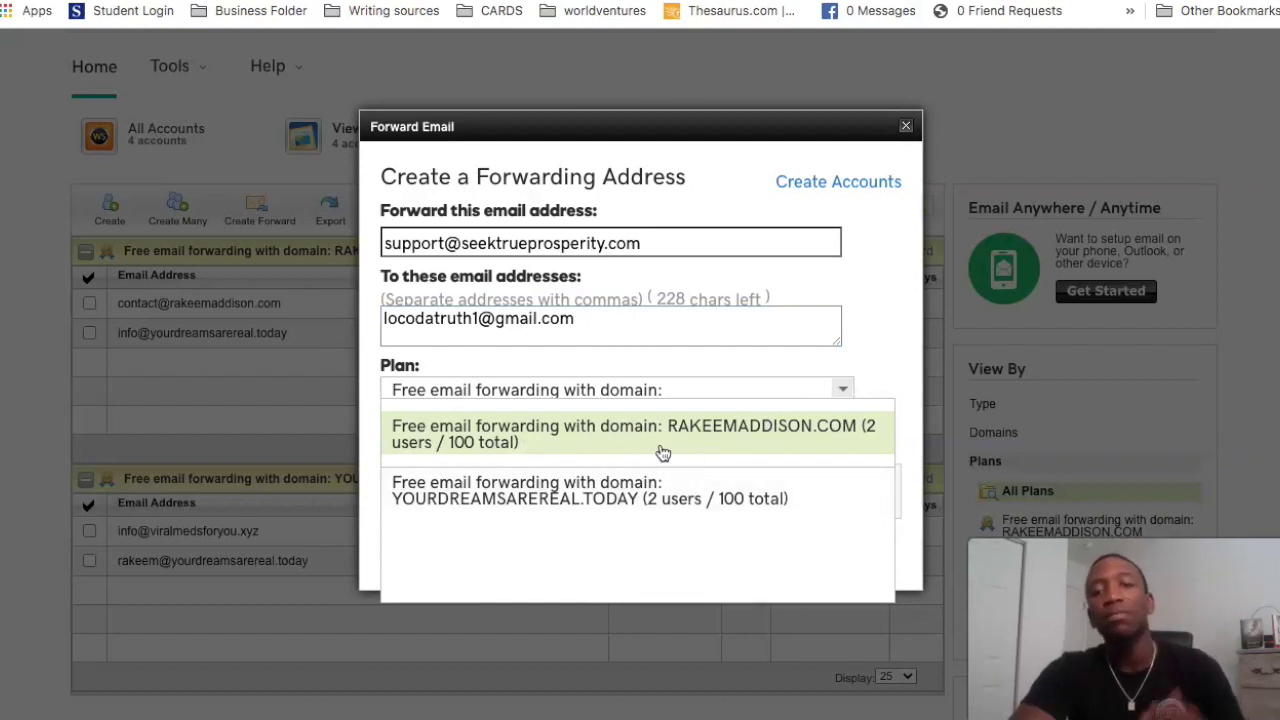
left_click(871, 332)
left_click(647, 246)
left_click_drag(649, 246, 460, 236)
key("BackSpace")
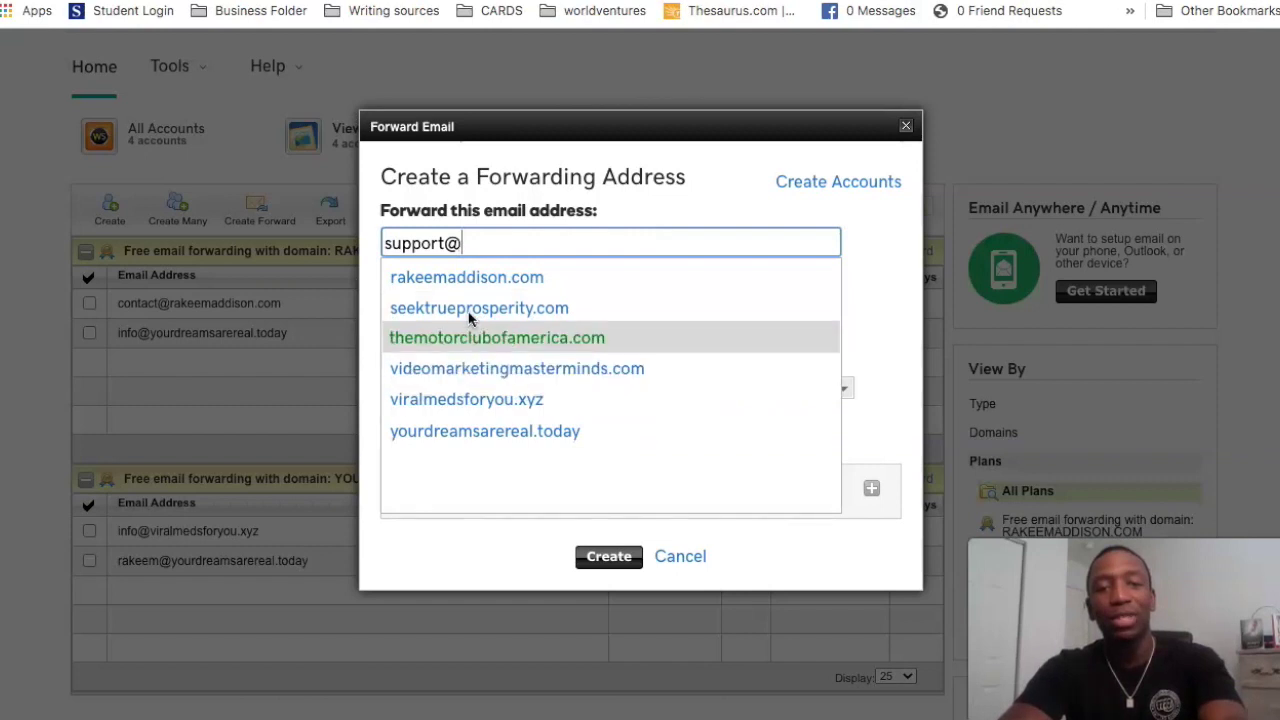
left_click(514, 276)
key("Tab")
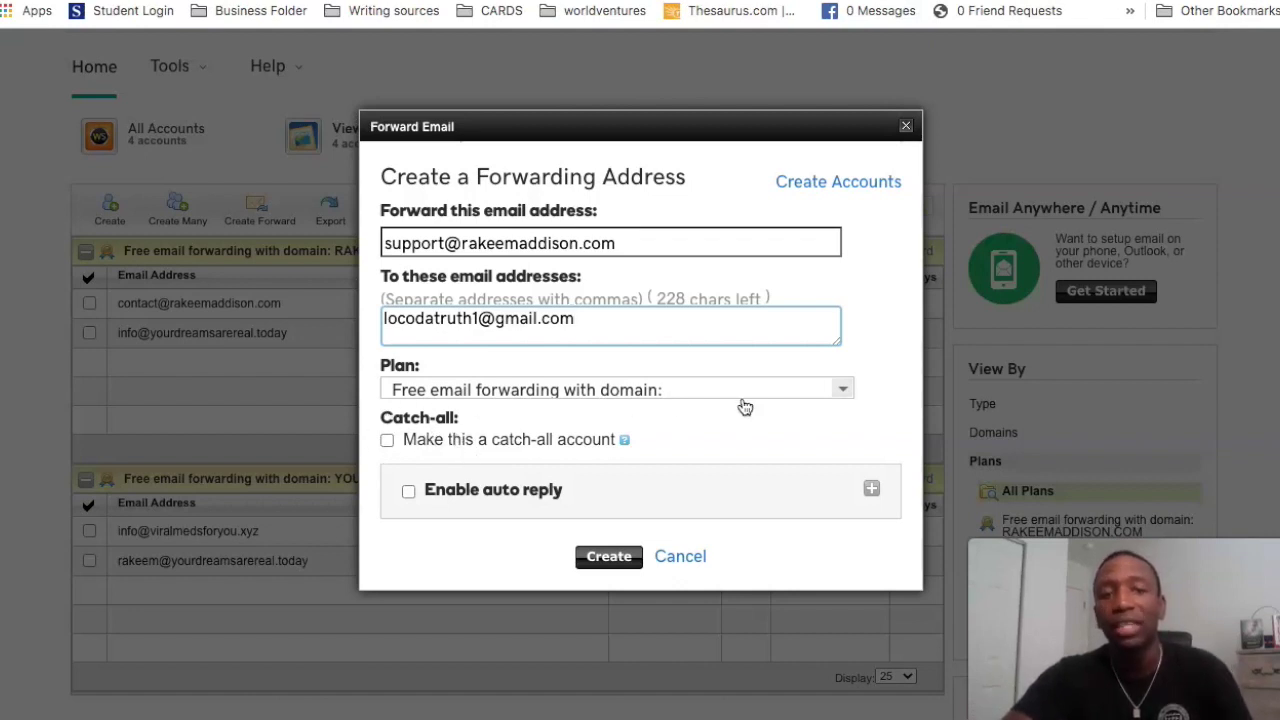
Step: Create the support forward and dismiss the Success notice; the domain's plan shows 3/100 used
left_click(607, 566)
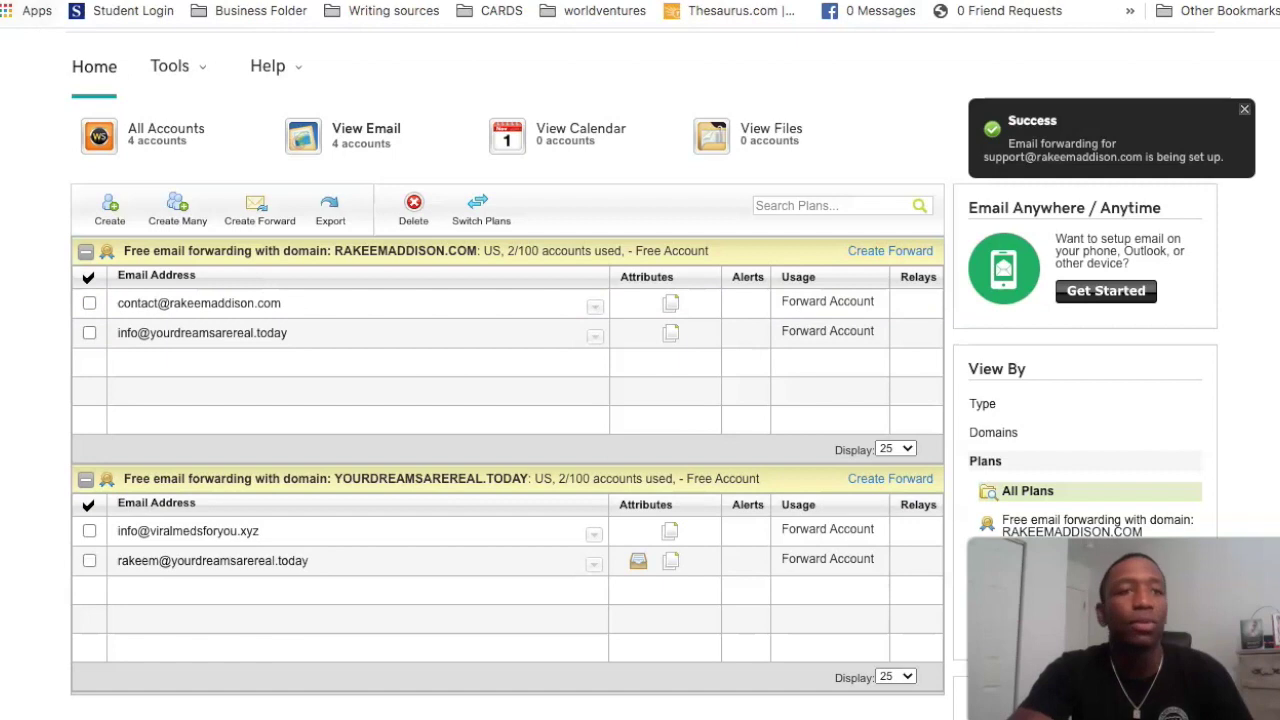
left_click(280, 172)
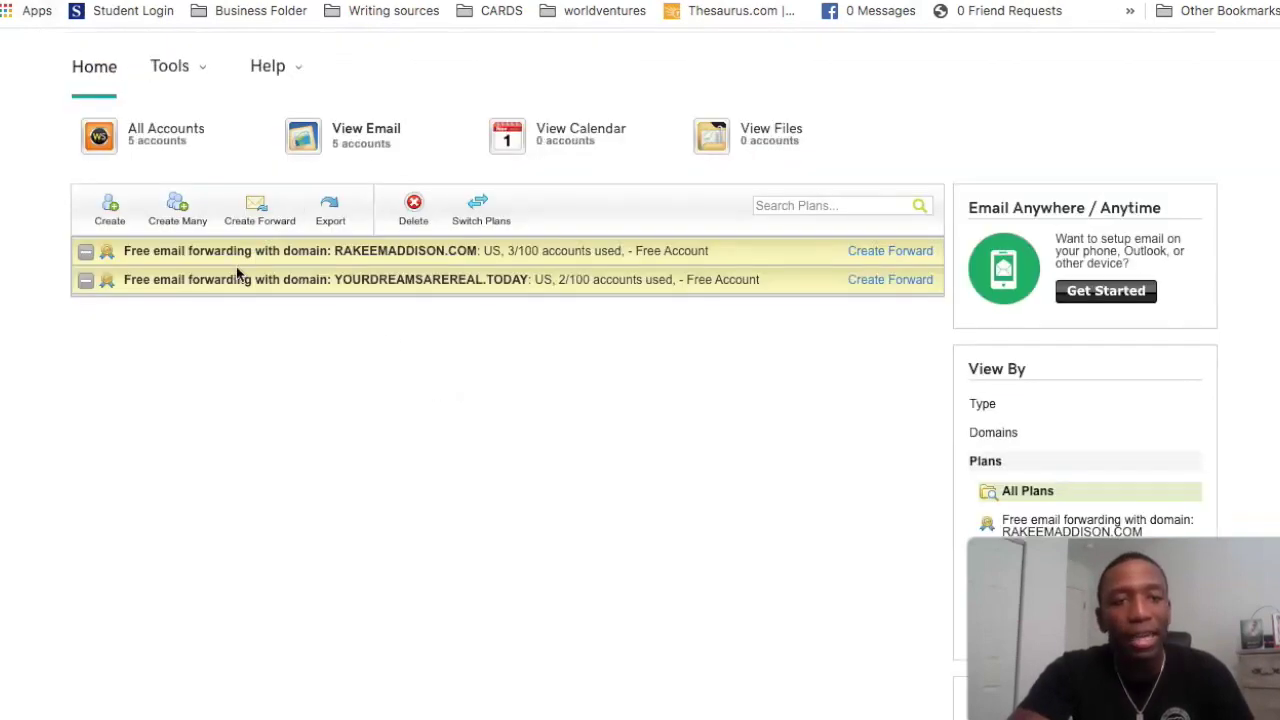
scroll(120, 257, "up", 1)
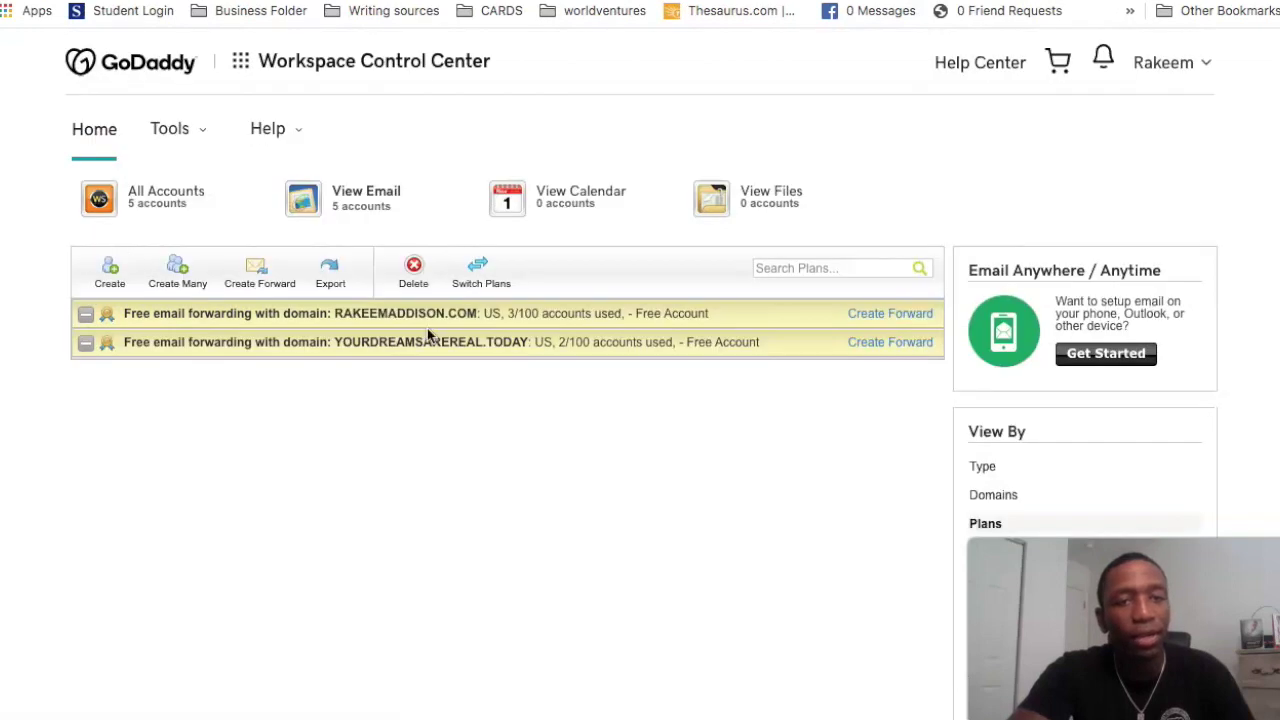
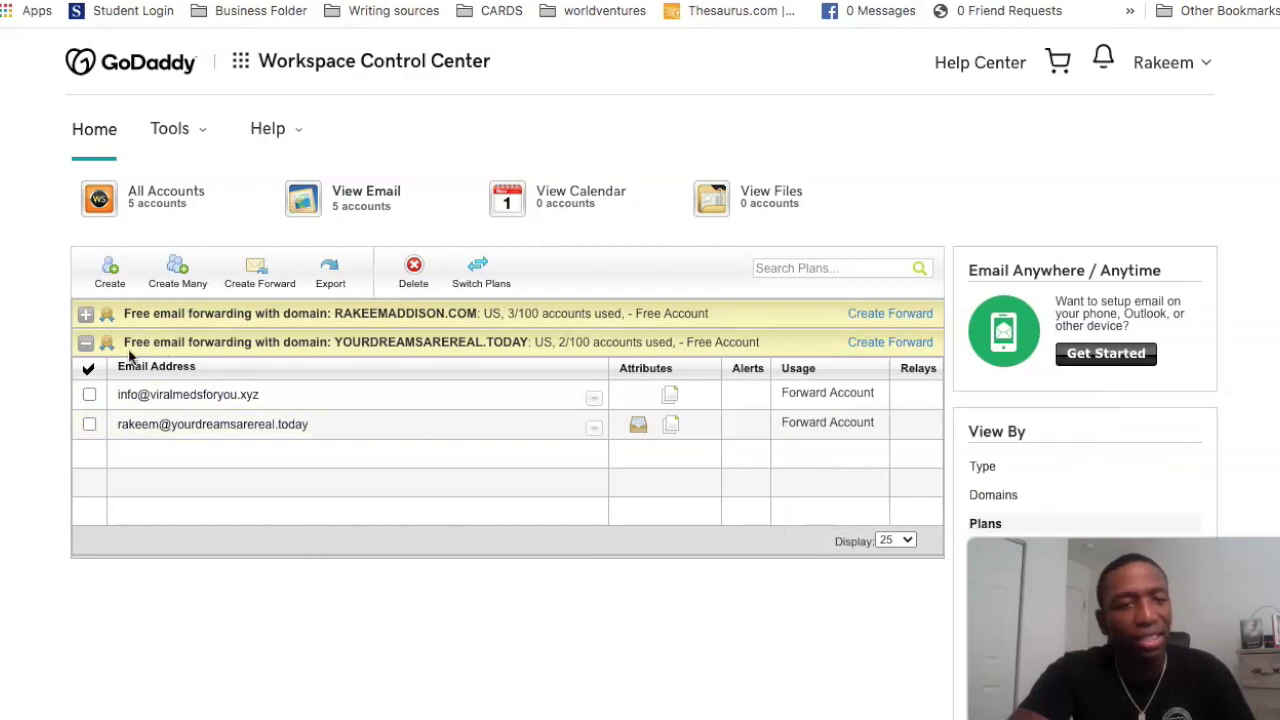
left_click(86, 314)
scroll(382, 418, "down", 1)
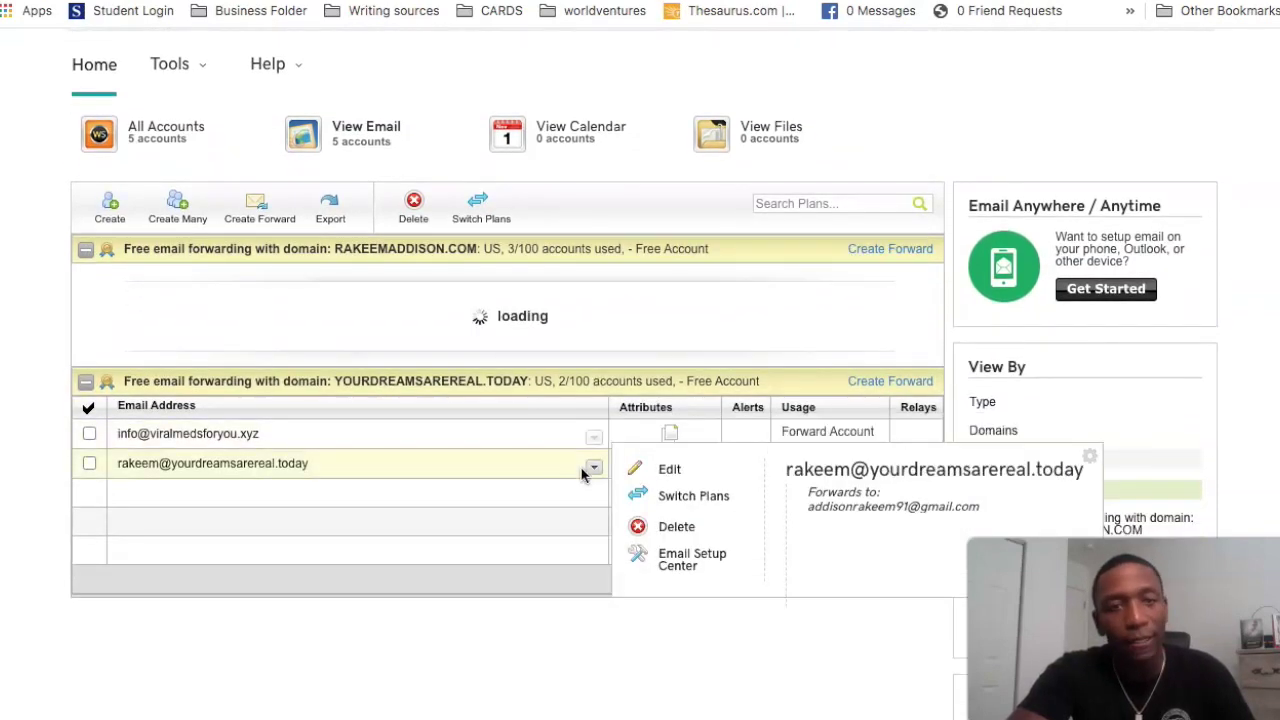
mouse_move(370, 435)
scroll(340, 435, "up", 1)
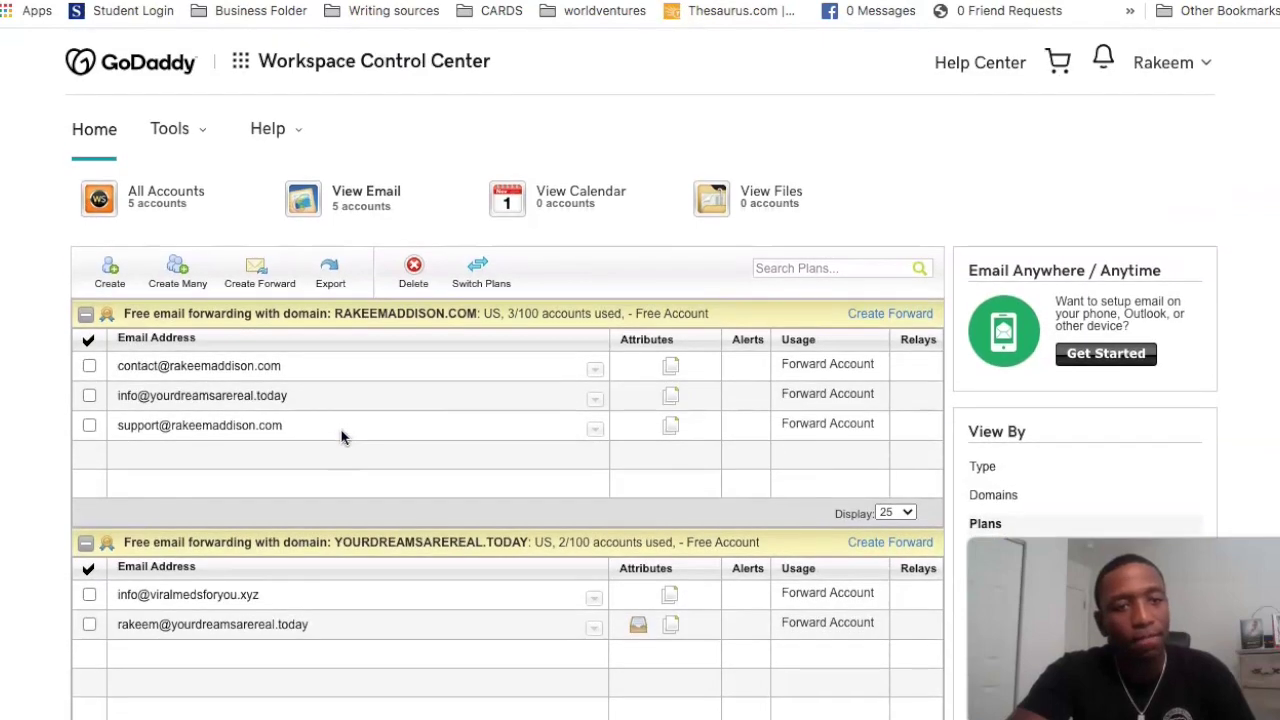
mouse_move(131, 439)
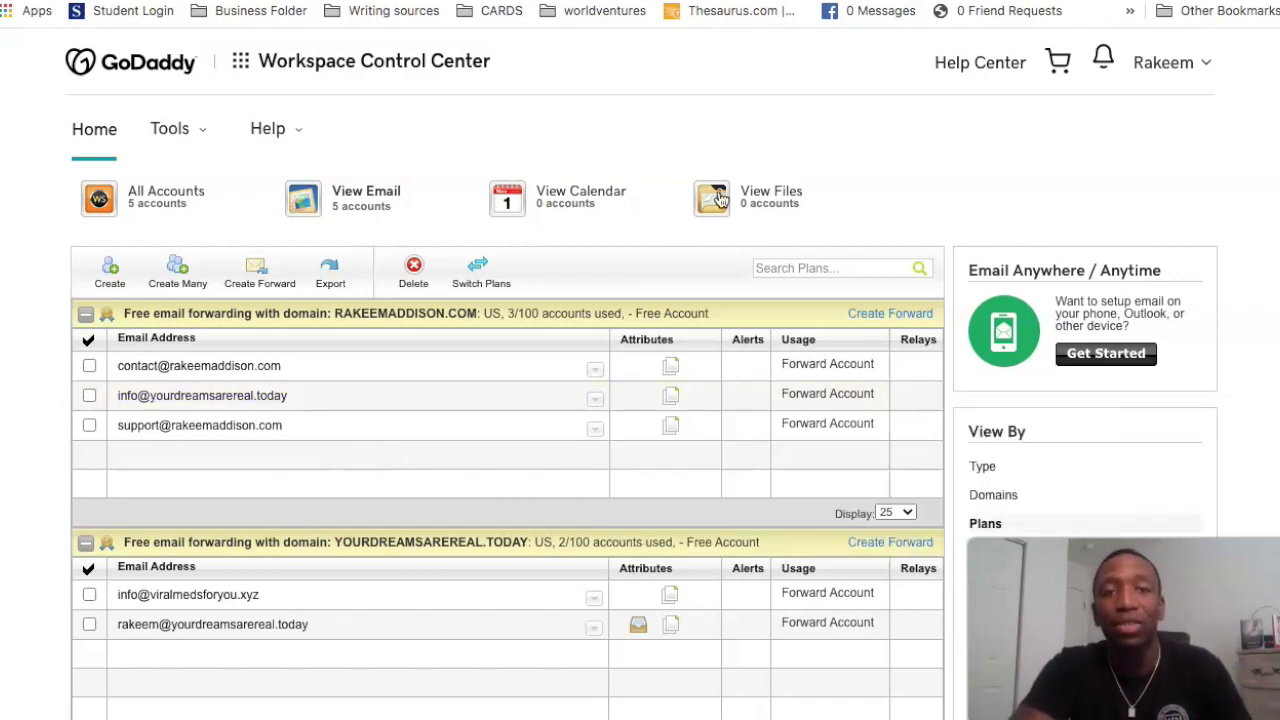
left_click(1198, 62)
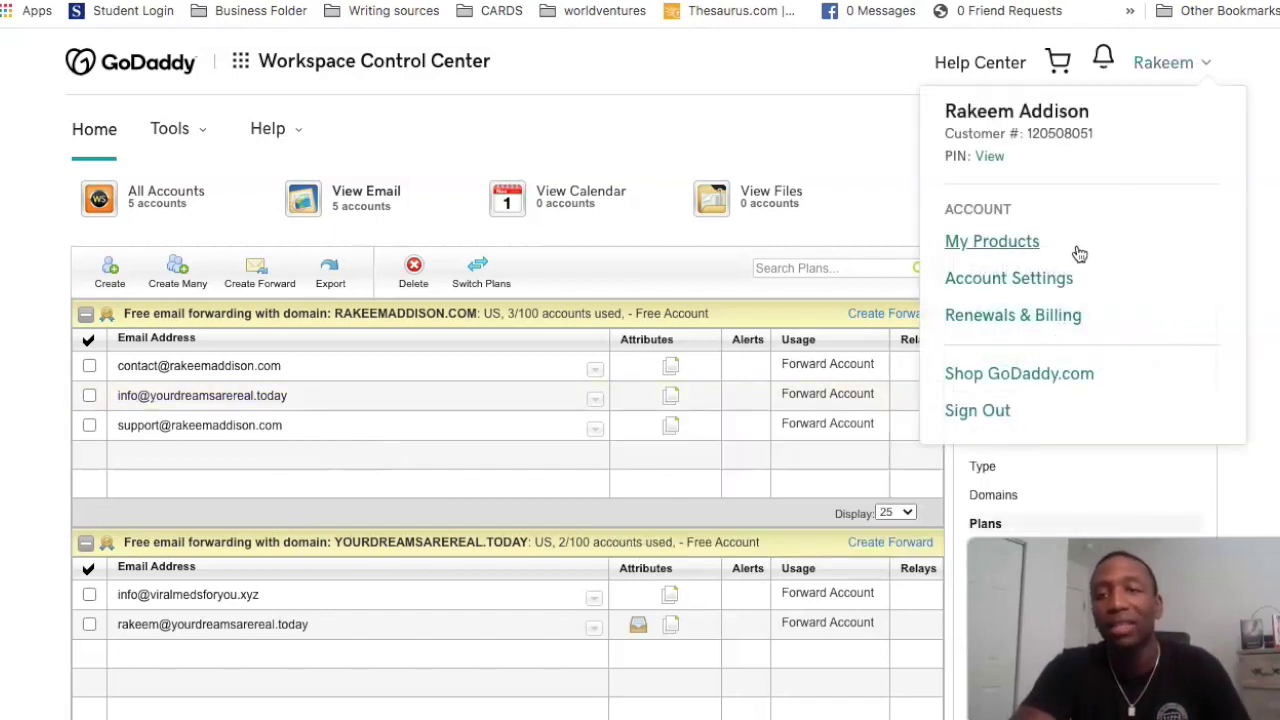
left_click(1006, 245)
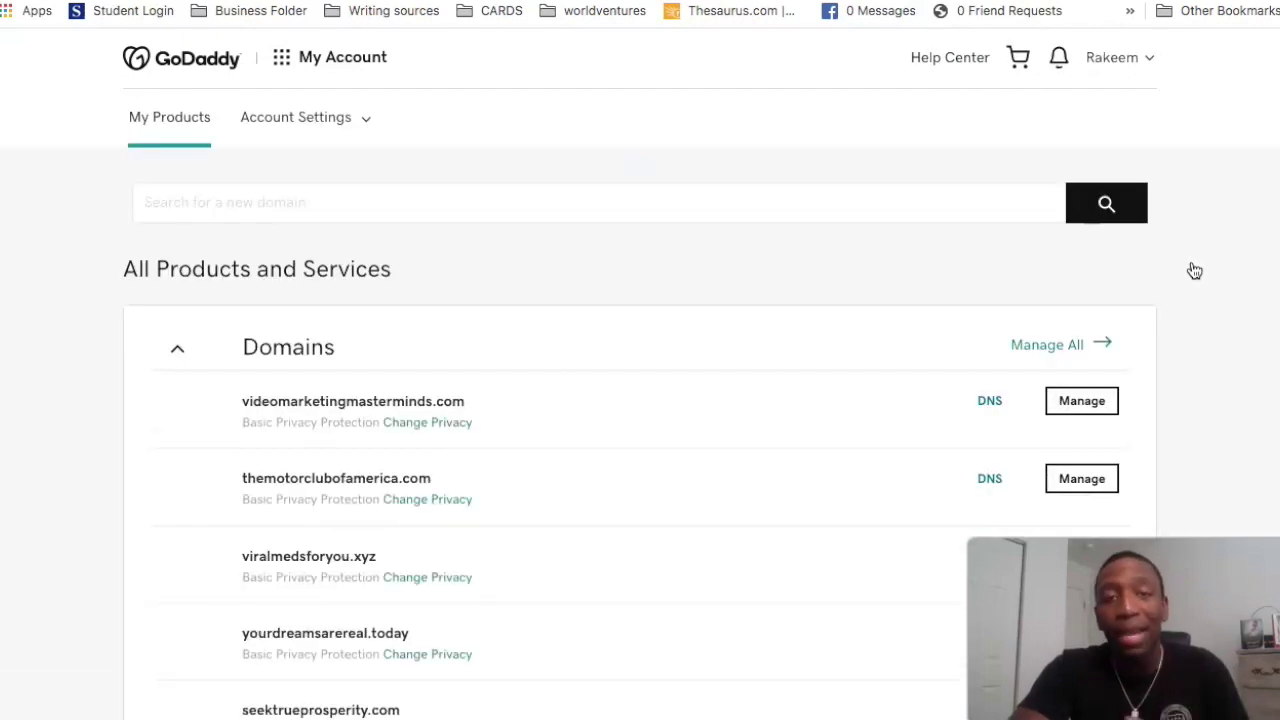
scroll(631, 286, "down", 2)
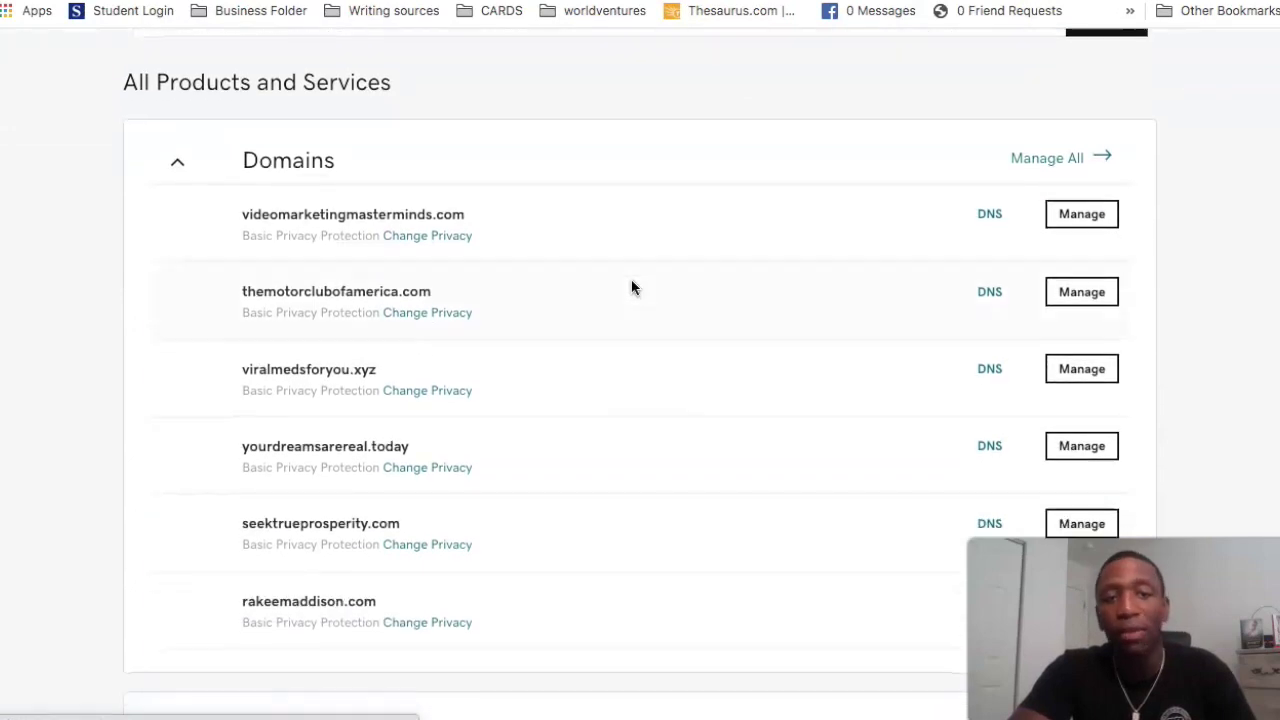
scroll(745, 383, "down", 1)
scroll(745, 383, "down", 2)
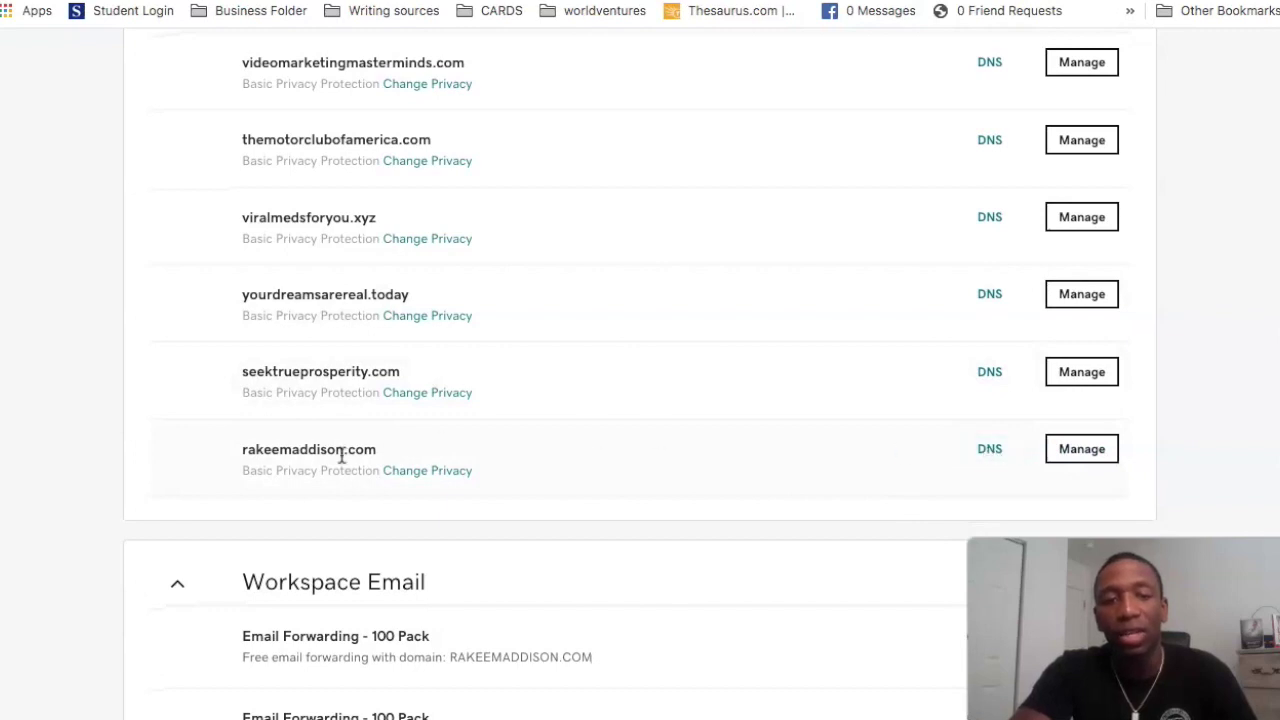
left_click(993, 452)
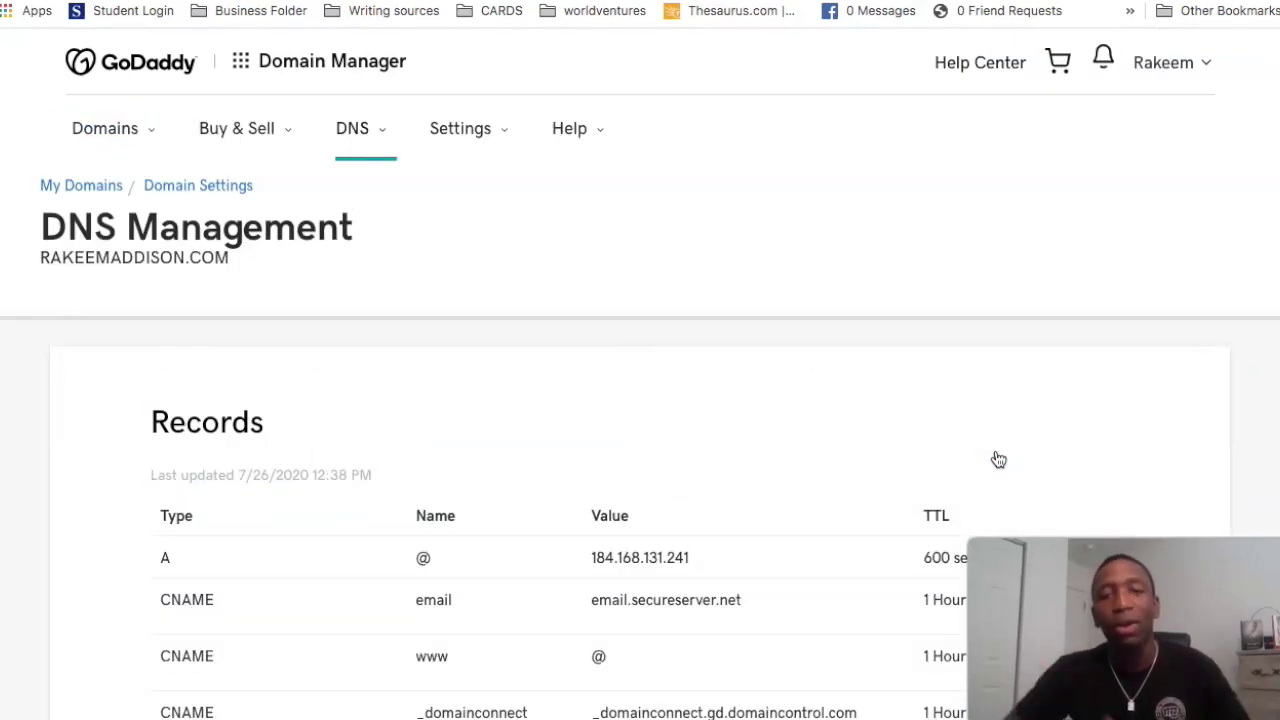
Step: Add a new DNS record and set its type to MX
scroll(531, 357, "down", 1)
scroll(529, 357, "down", 6)
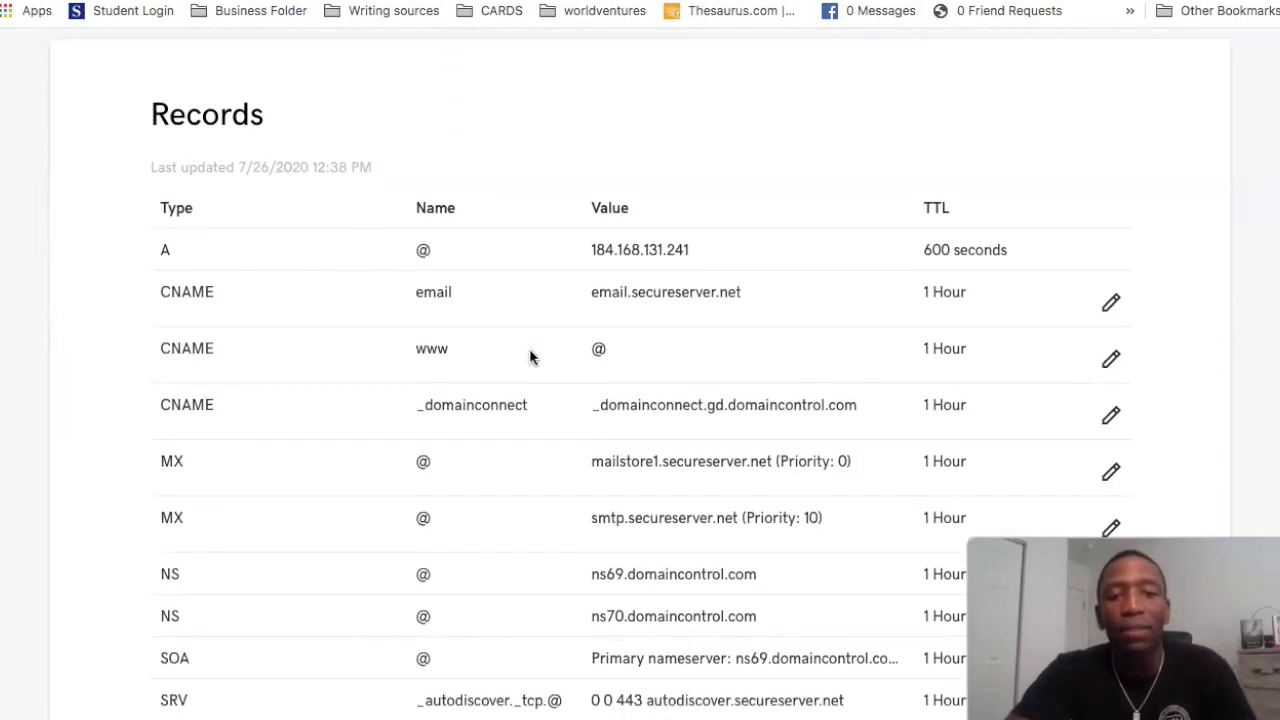
scroll(751, 234, "up", 5)
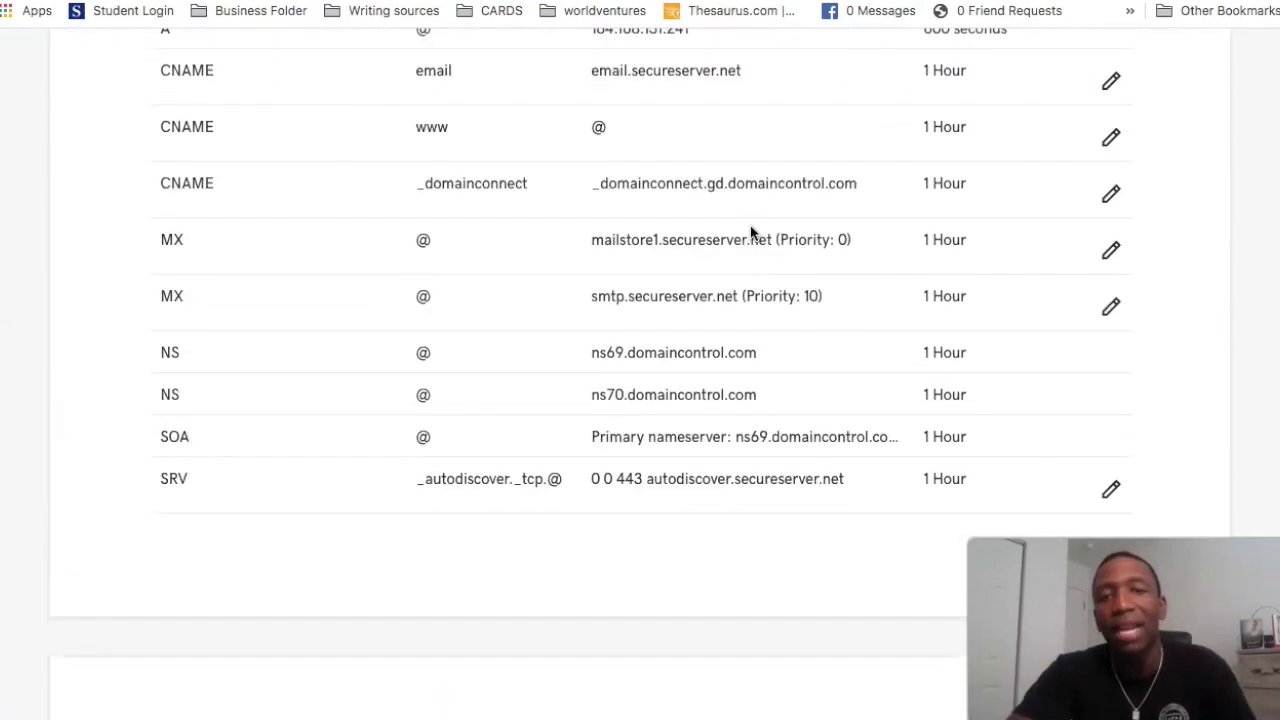
scroll(751, 234, "down", 3)
scroll(751, 234, "down", 2)
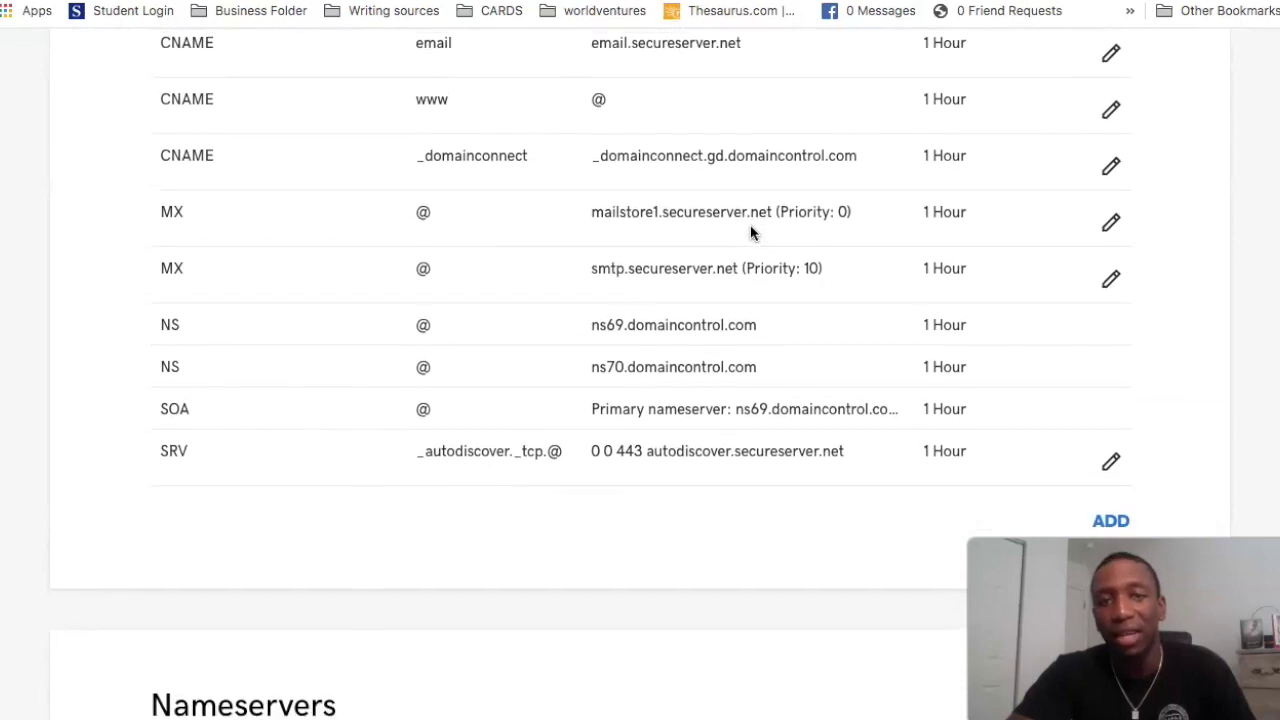
left_click(1111, 517)
scroll(1111, 523, "down", 2)
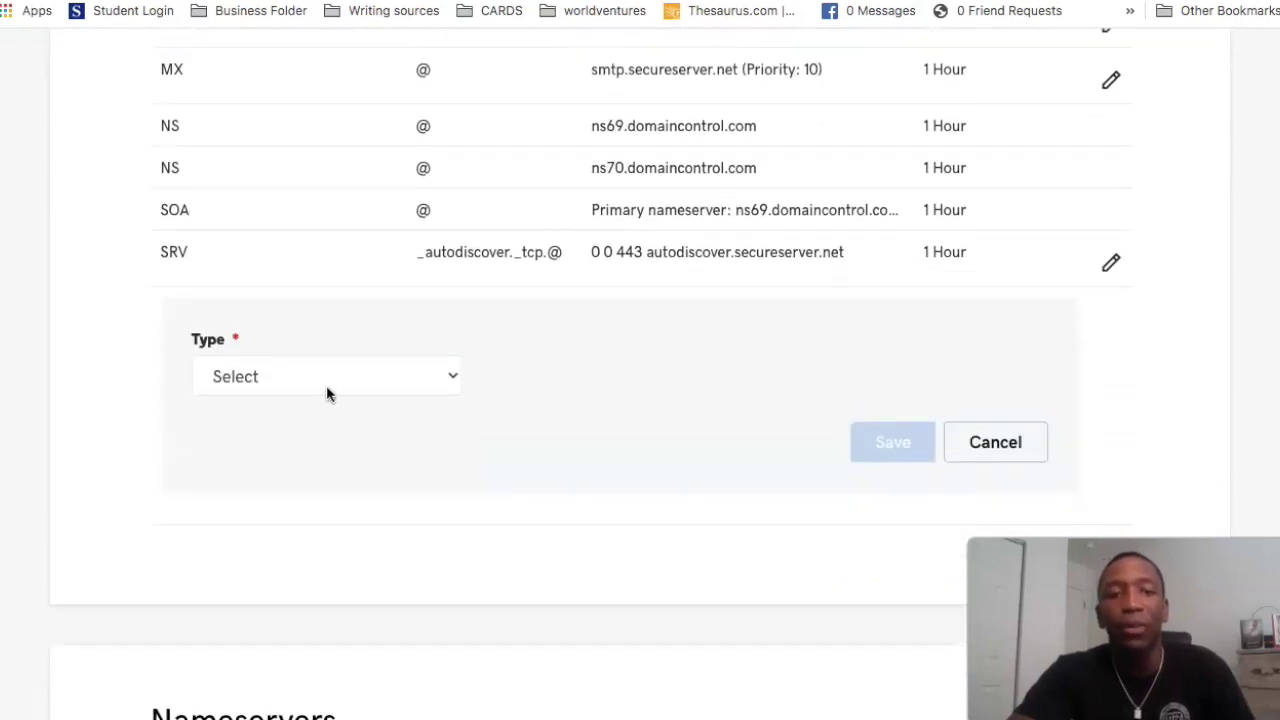
left_click(460, 376)
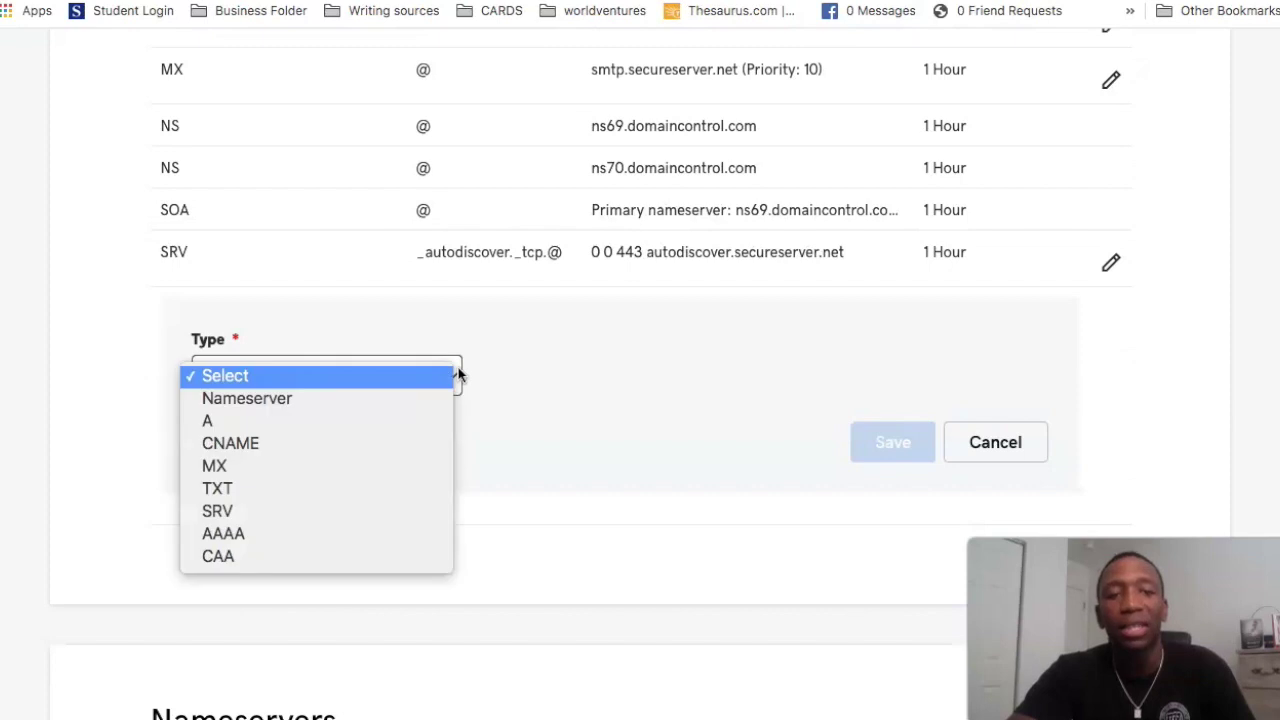
left_click(335, 470)
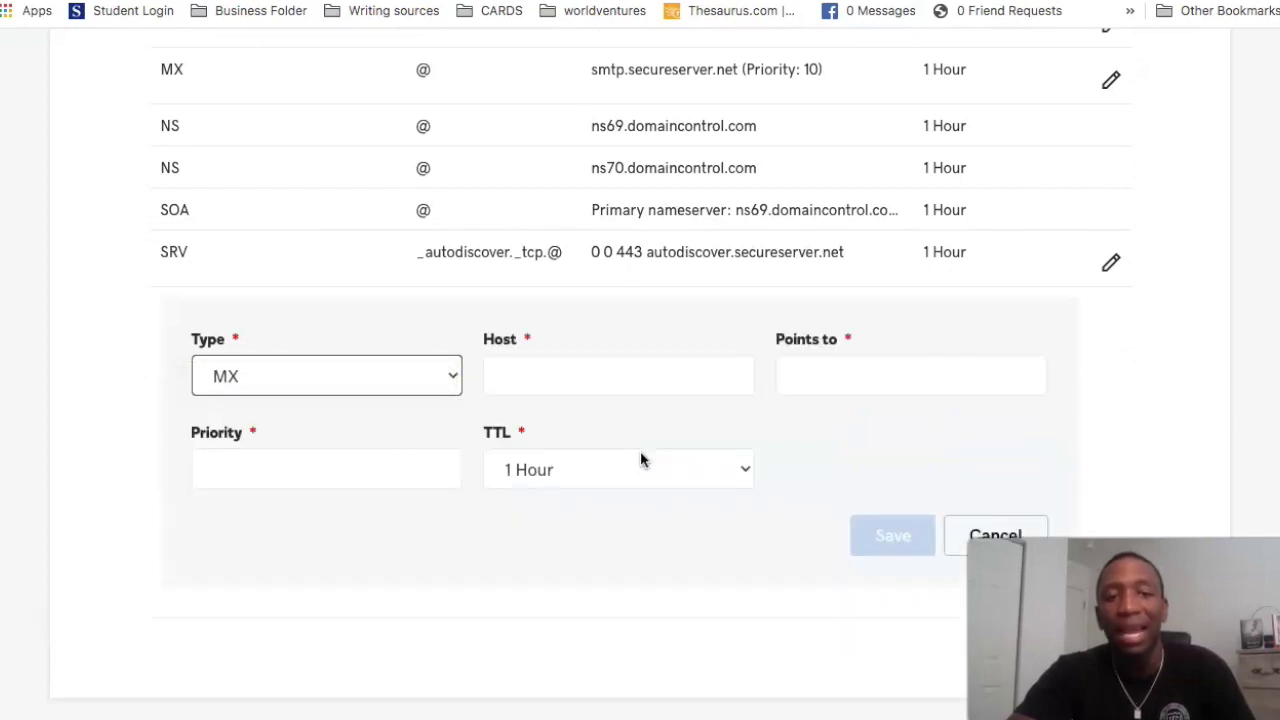
Step: Set the record's Host to @ and switch to the notes listing the MX values
left_click(548, 378)
type("@")
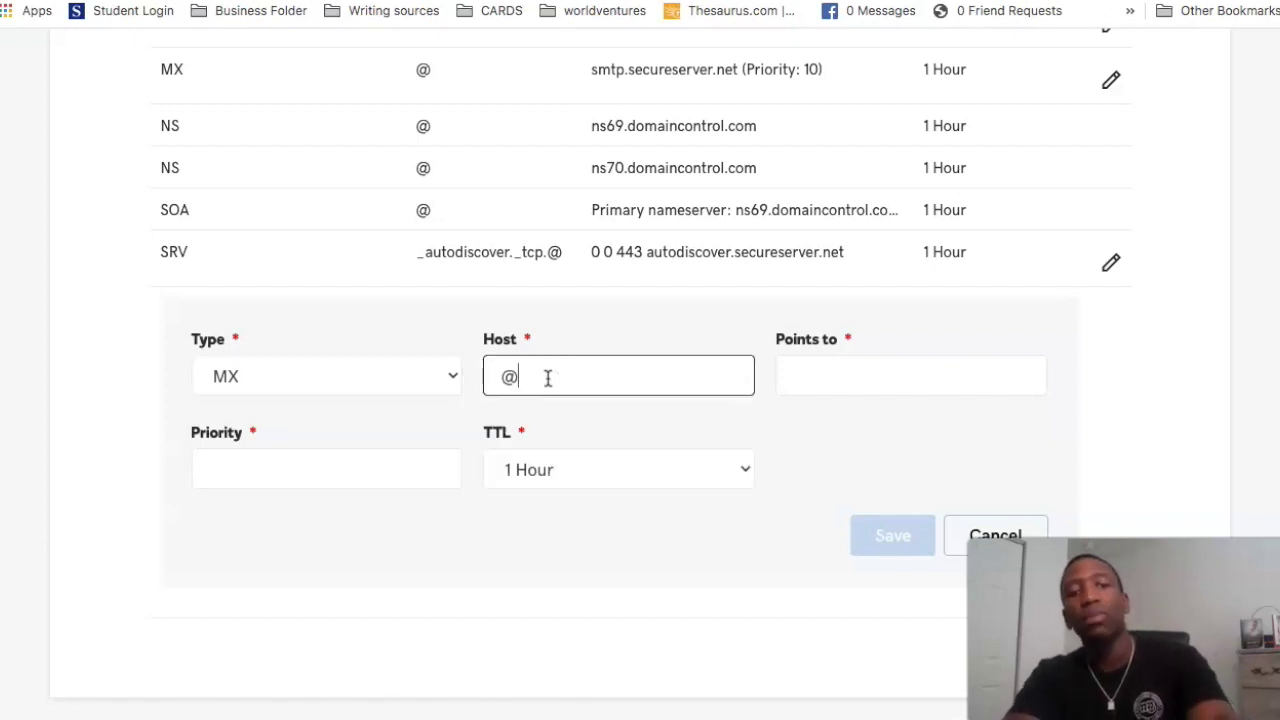
left_click(836, 372)
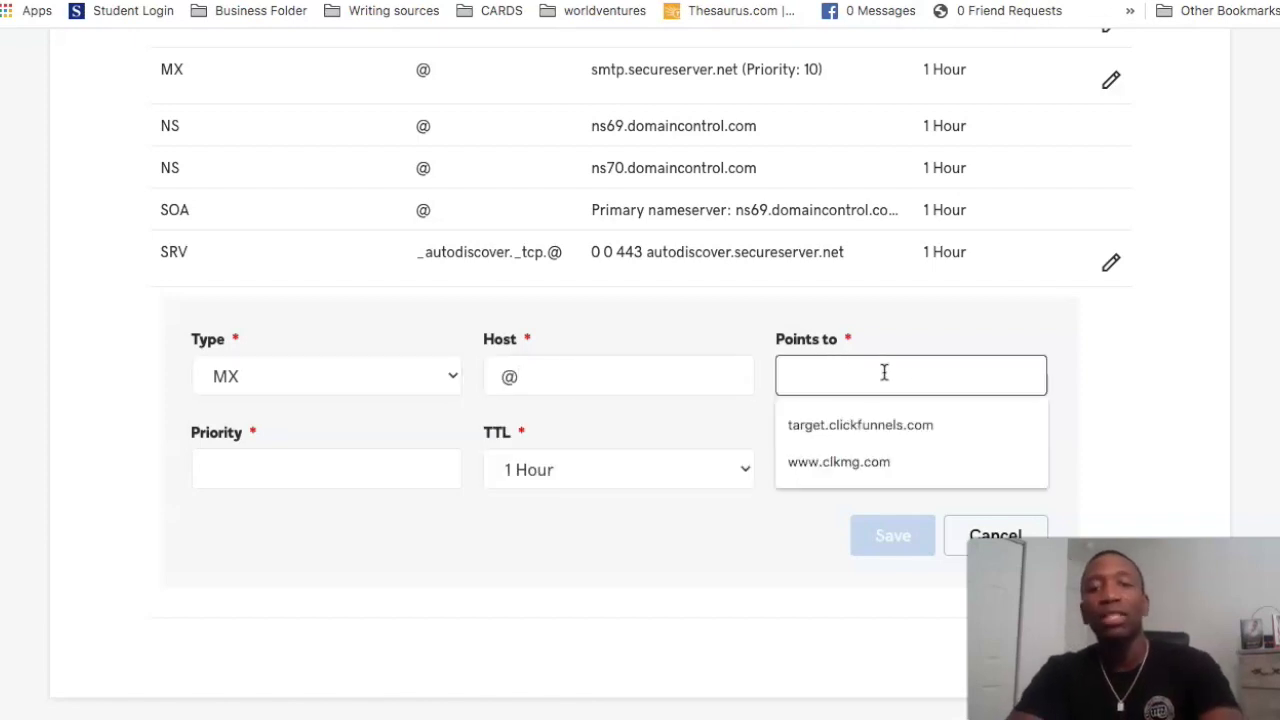
key("Escape")
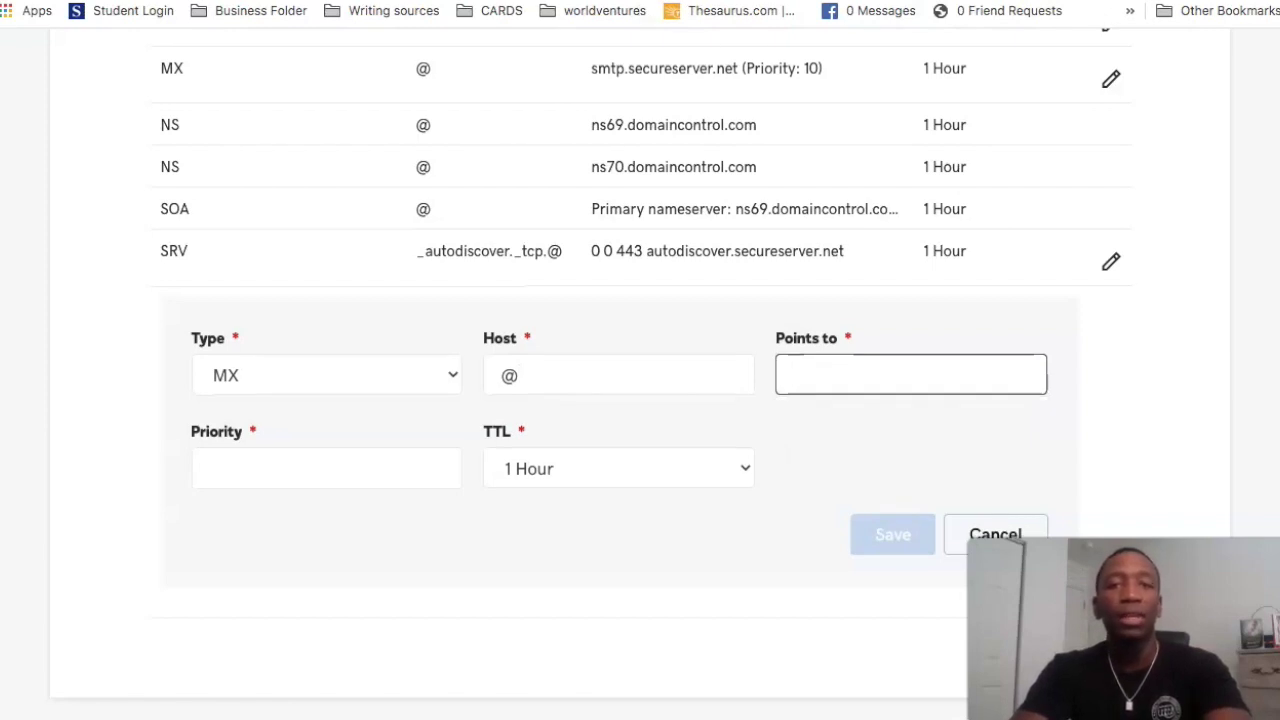
key("ctrl+Tab")
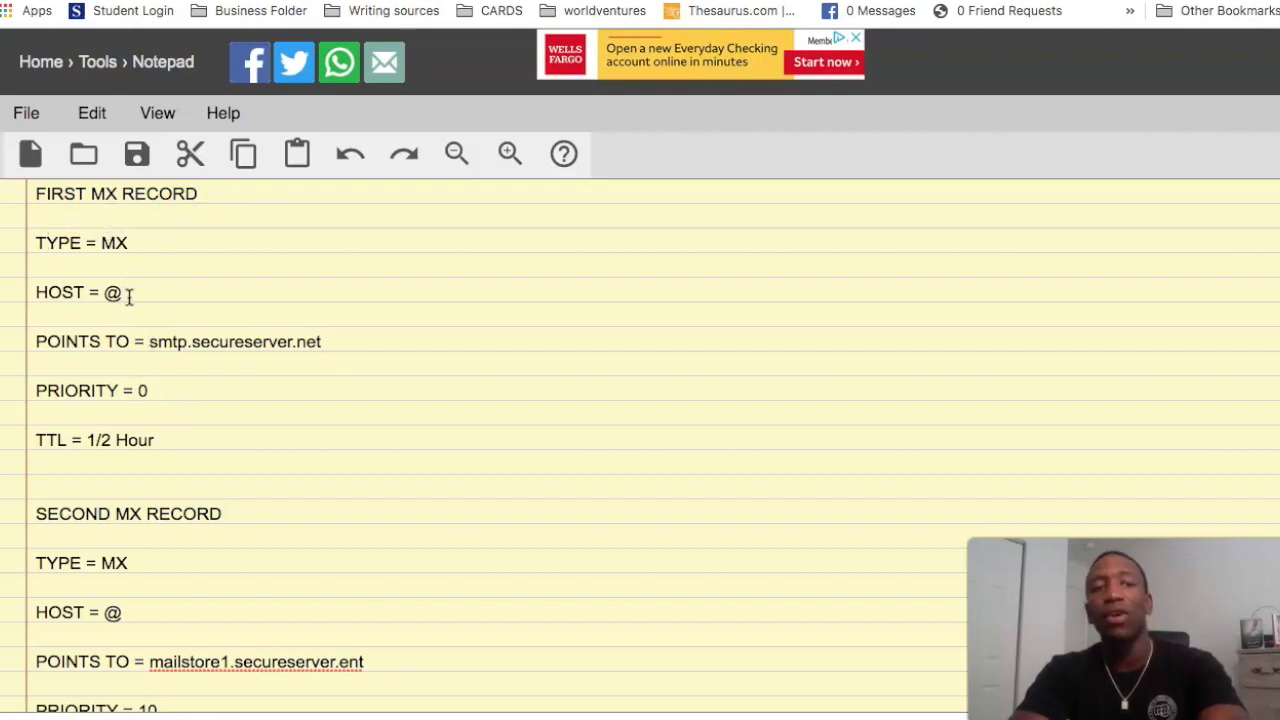
Step: Copy smtp.secureserver.net from the notes and return to the GoDaddy record form
left_click_drag(150, 341, 322, 345)
key("ctrl+c")
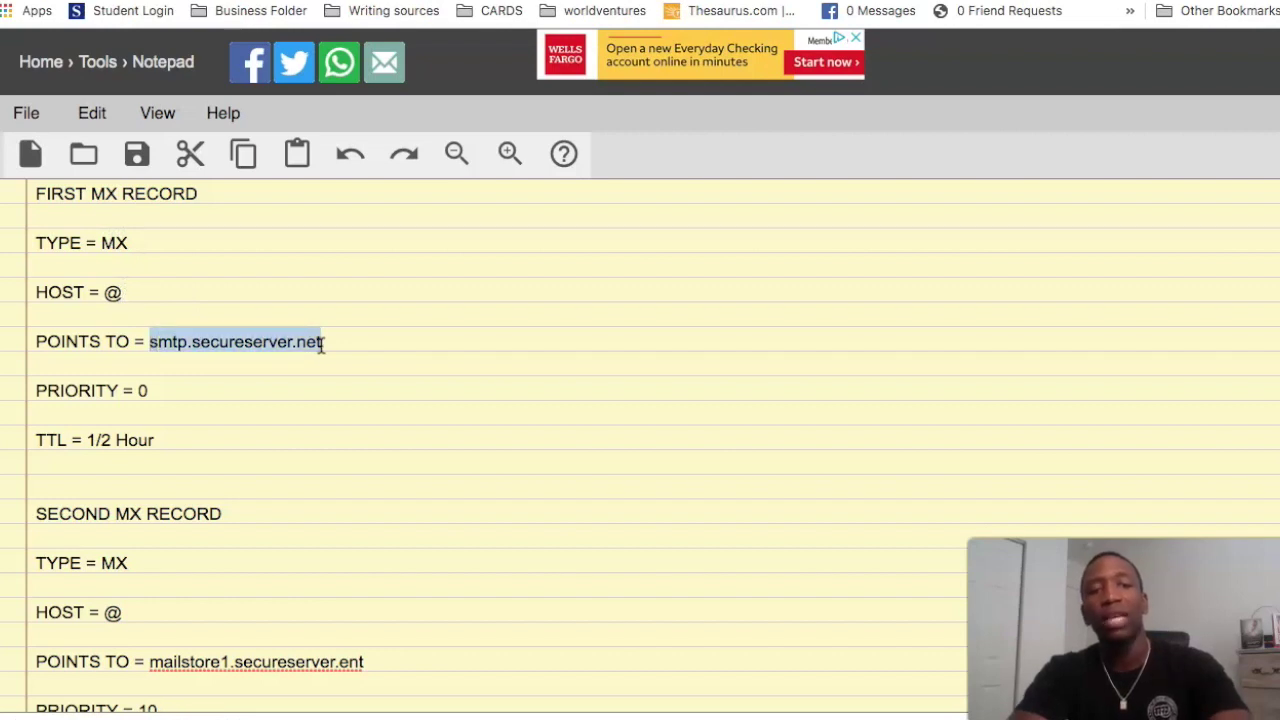
left_click(477, 2)
Step: Save the MX record pointing to smtp.secureserver.net with priority 0 and TTL 1/2 Hour
left_click(851, 380)
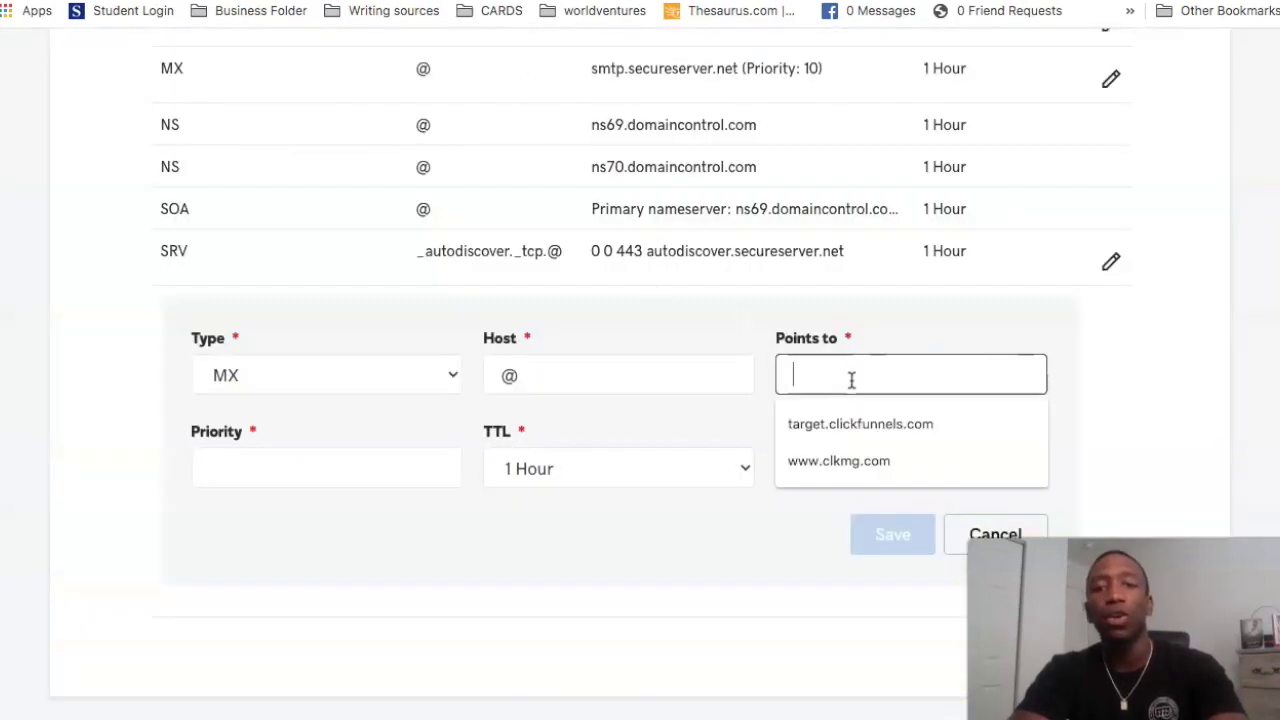
key("ctrl+v")
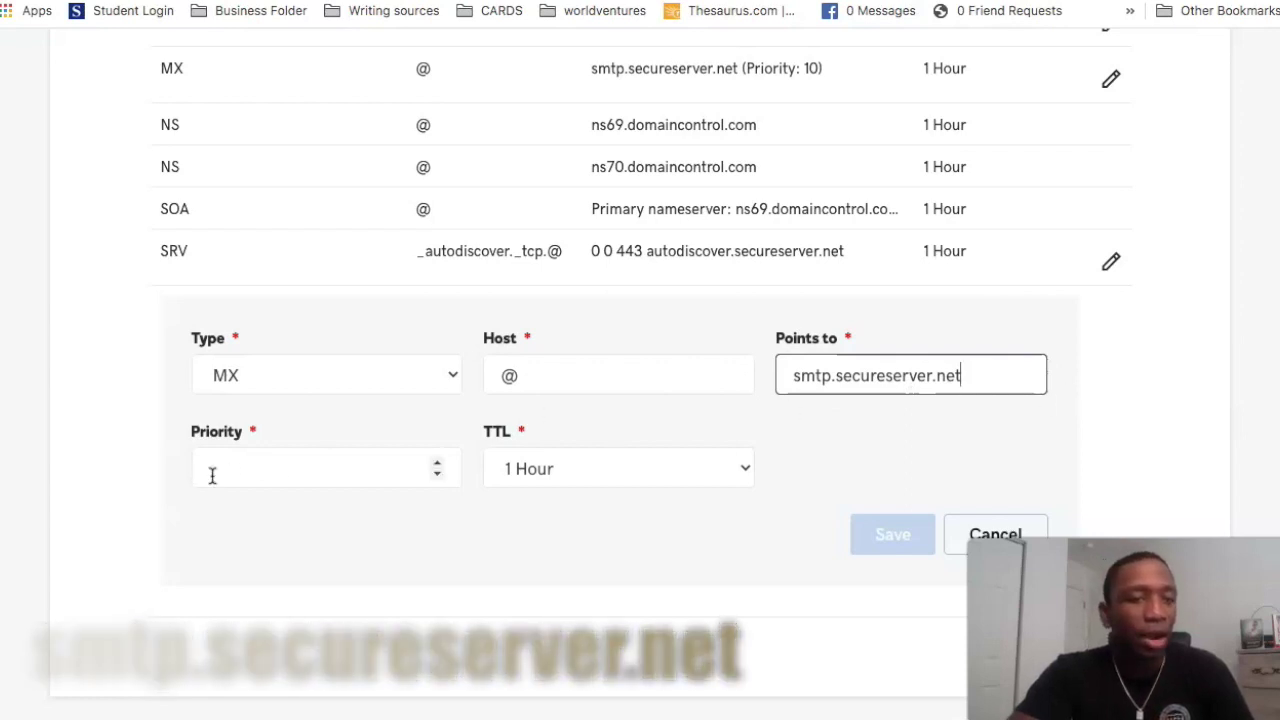
left_click(257, 475)
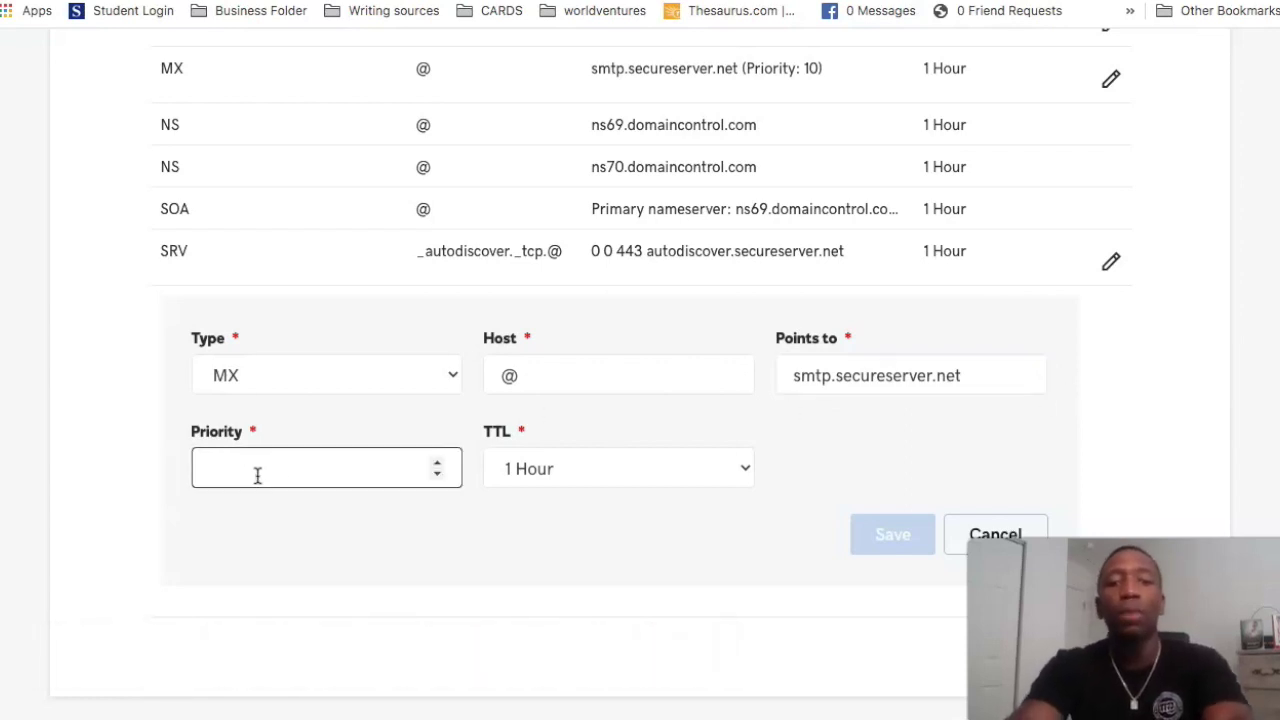
type("0")
left_click(1188, 412)
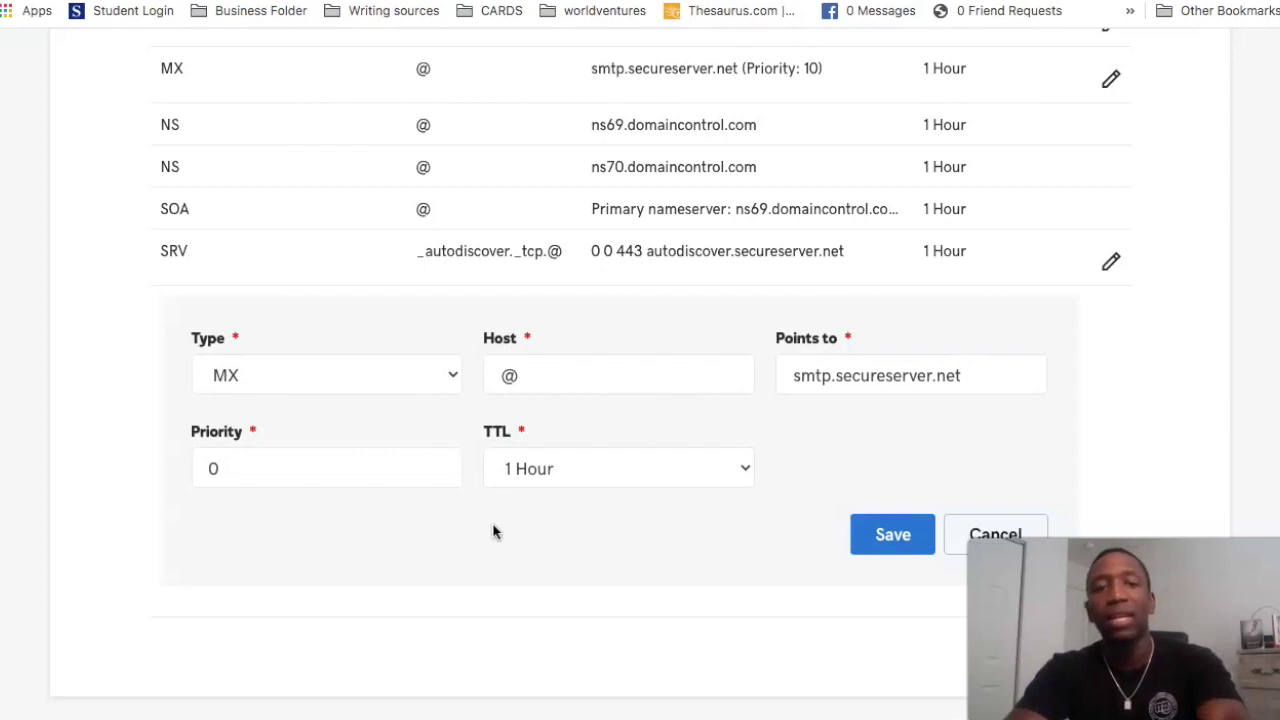
left_click(750, 472)
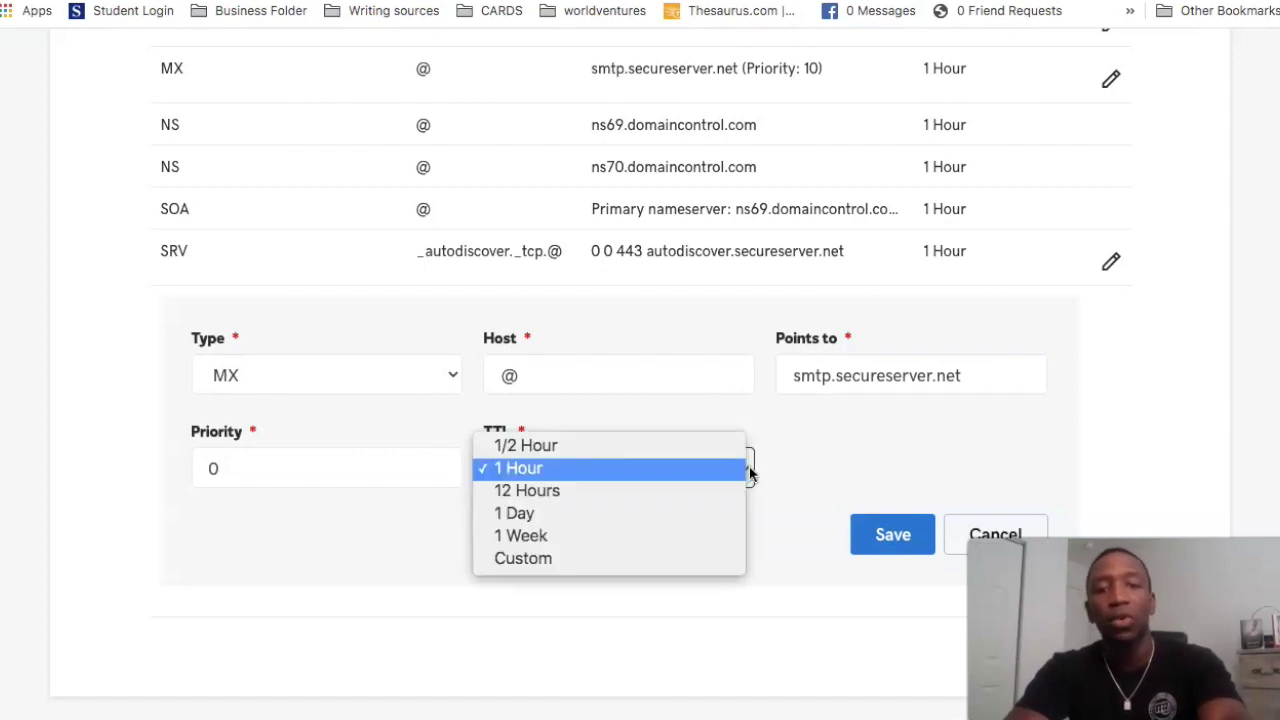
left_click(655, 447)
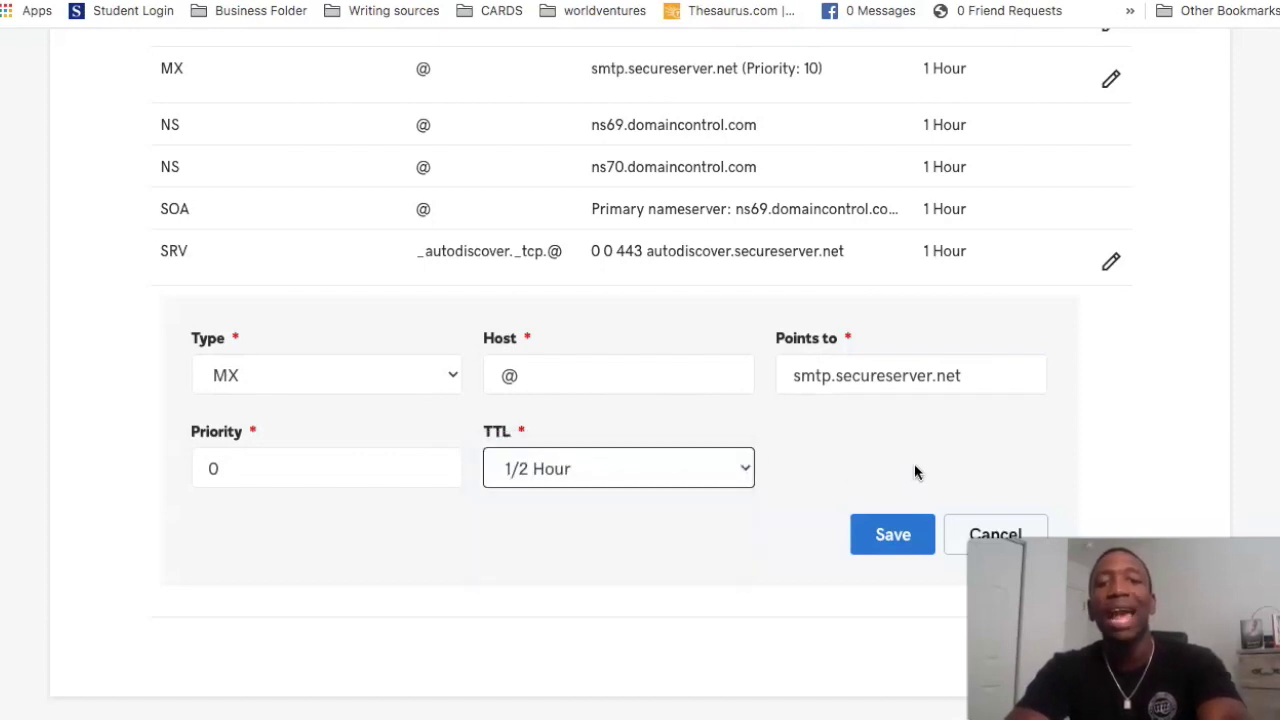
left_click(900, 536)
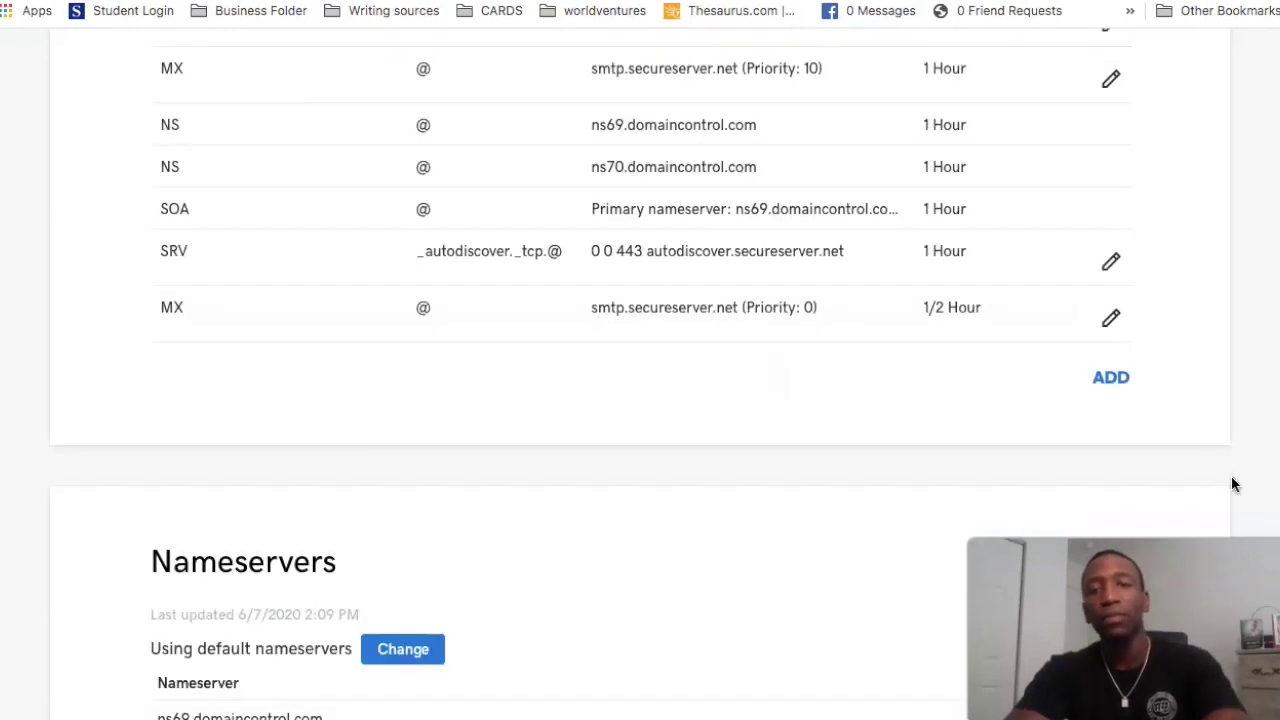
Step: Start a second DNS record of type MX with Host @, then go back to the notes
scroll(1231, 360, "up", 5)
scroll(1231, 360, "down", 5)
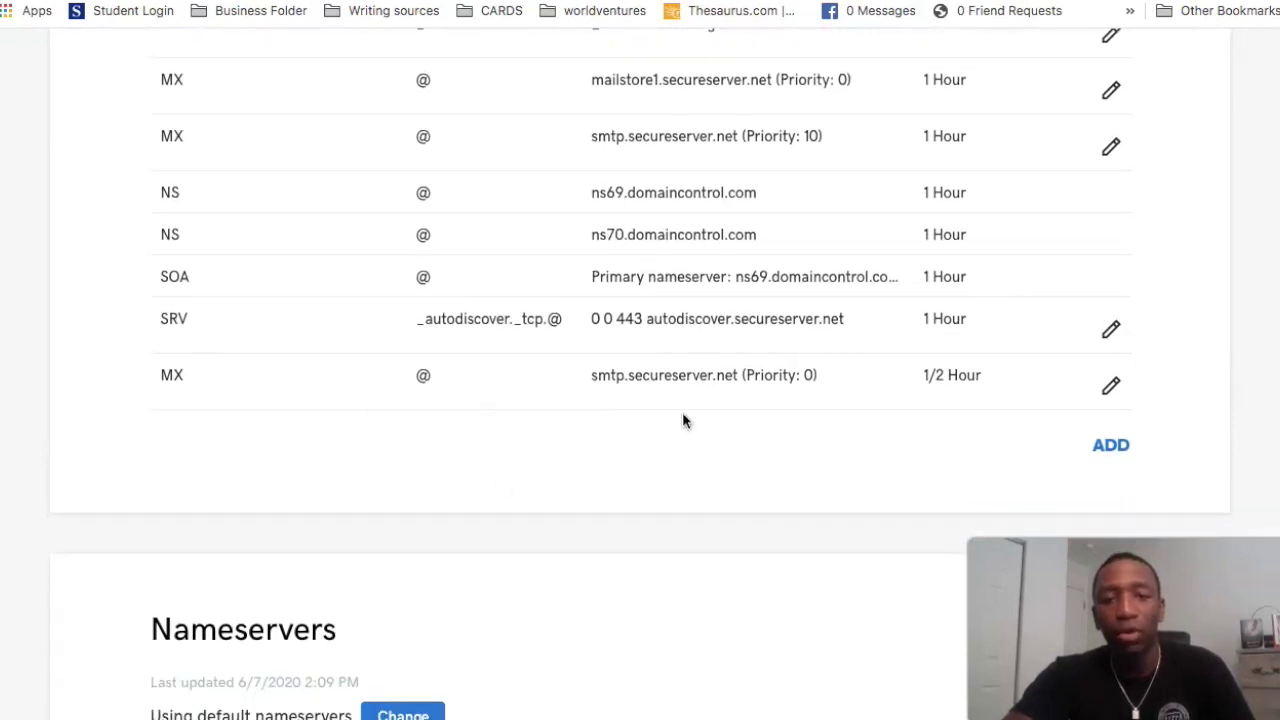
left_click(1114, 447)
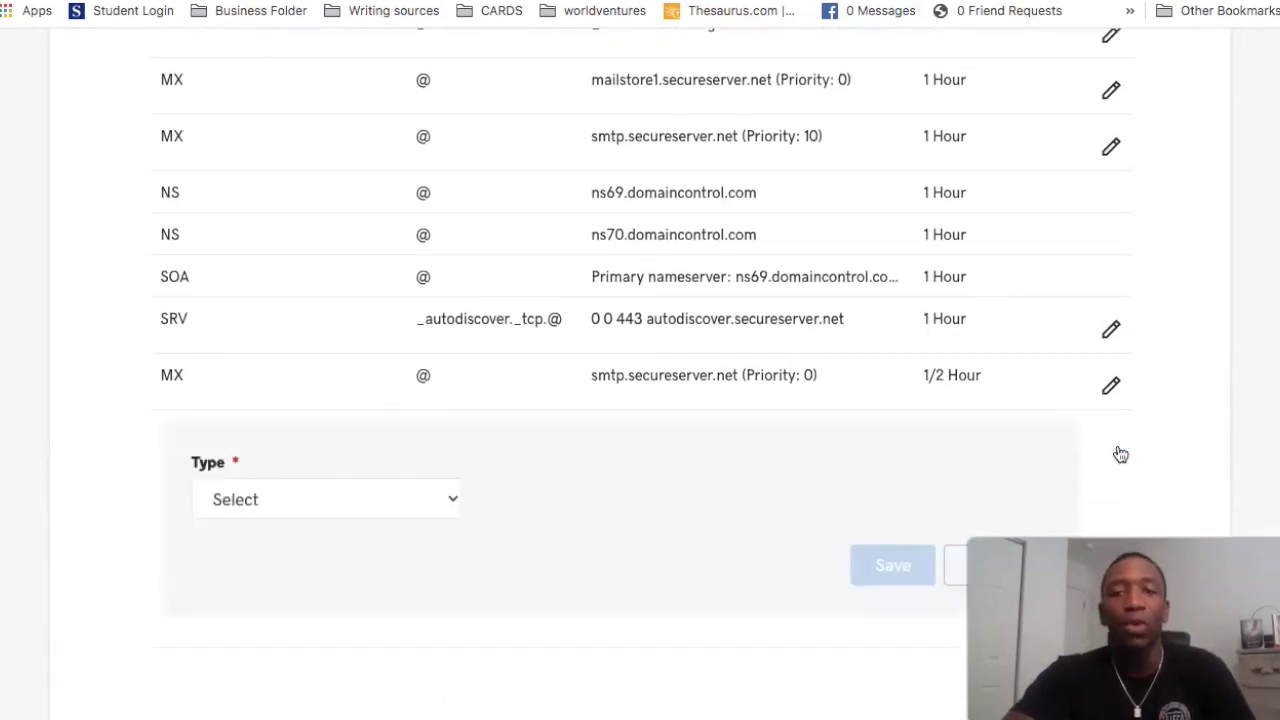
left_click(408, 508)
left_click(314, 590)
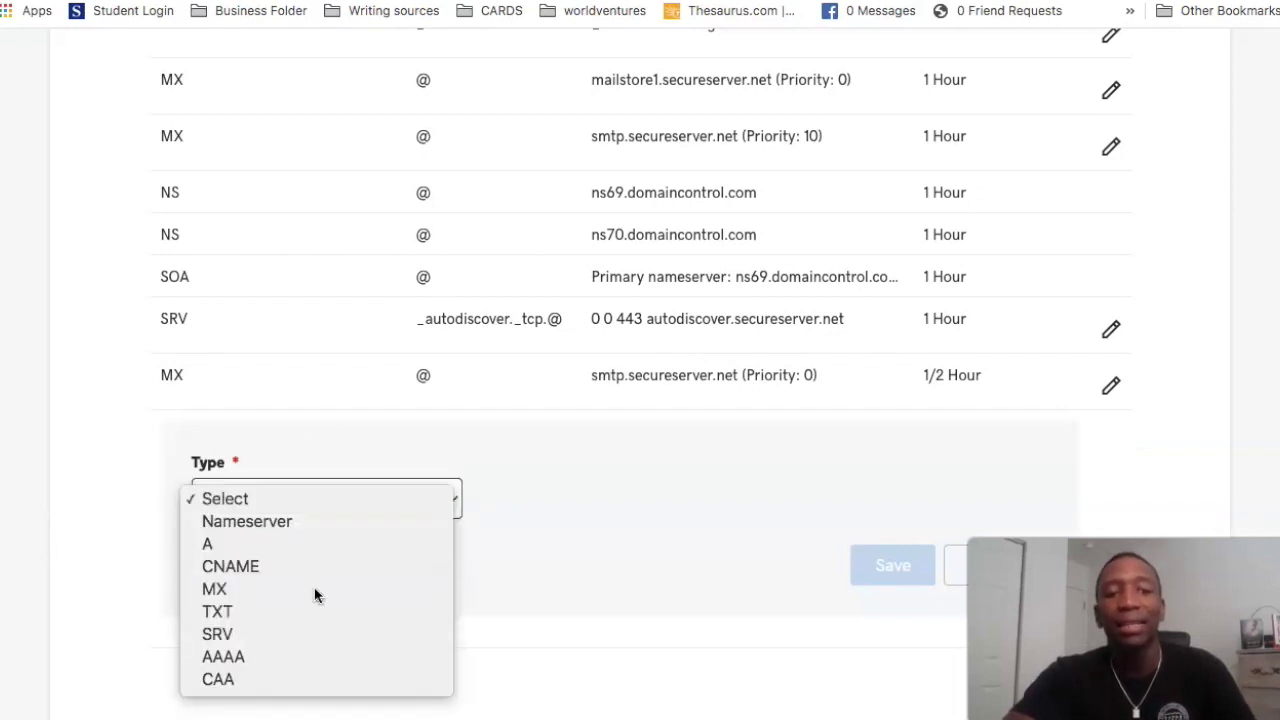
left_click(588, 494)
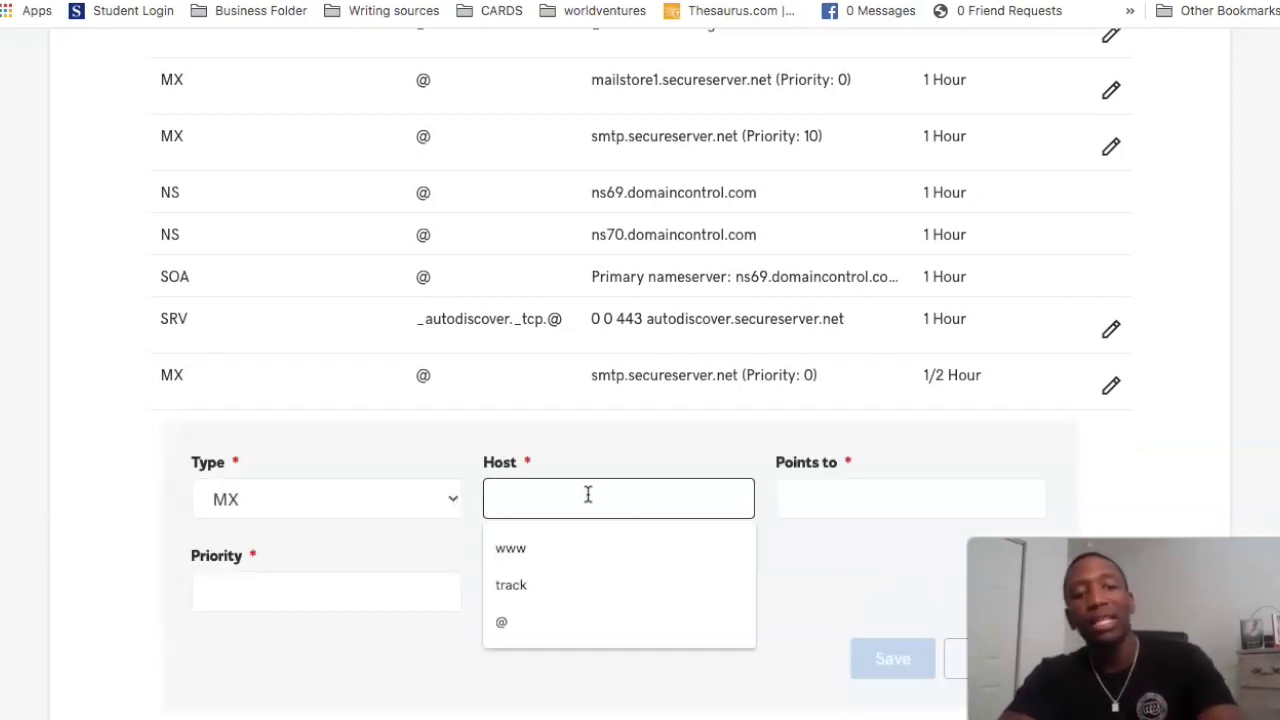
type("@")
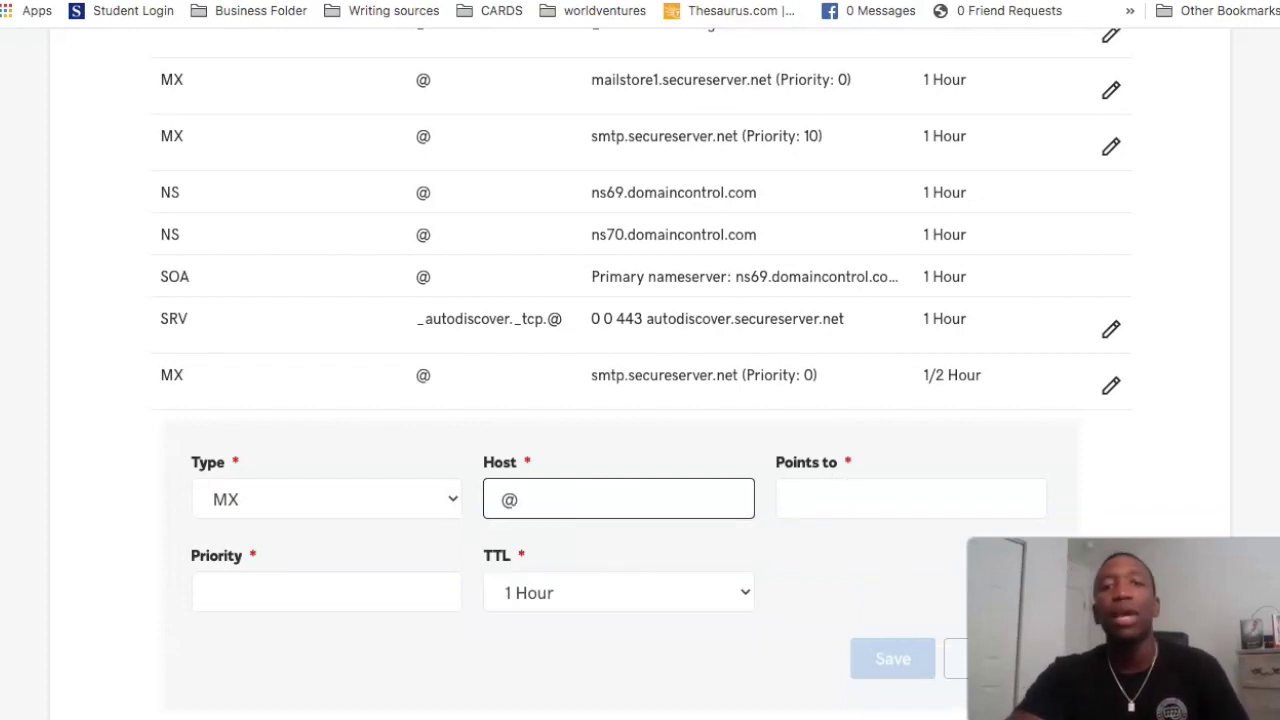
key("ctrl+Tab")
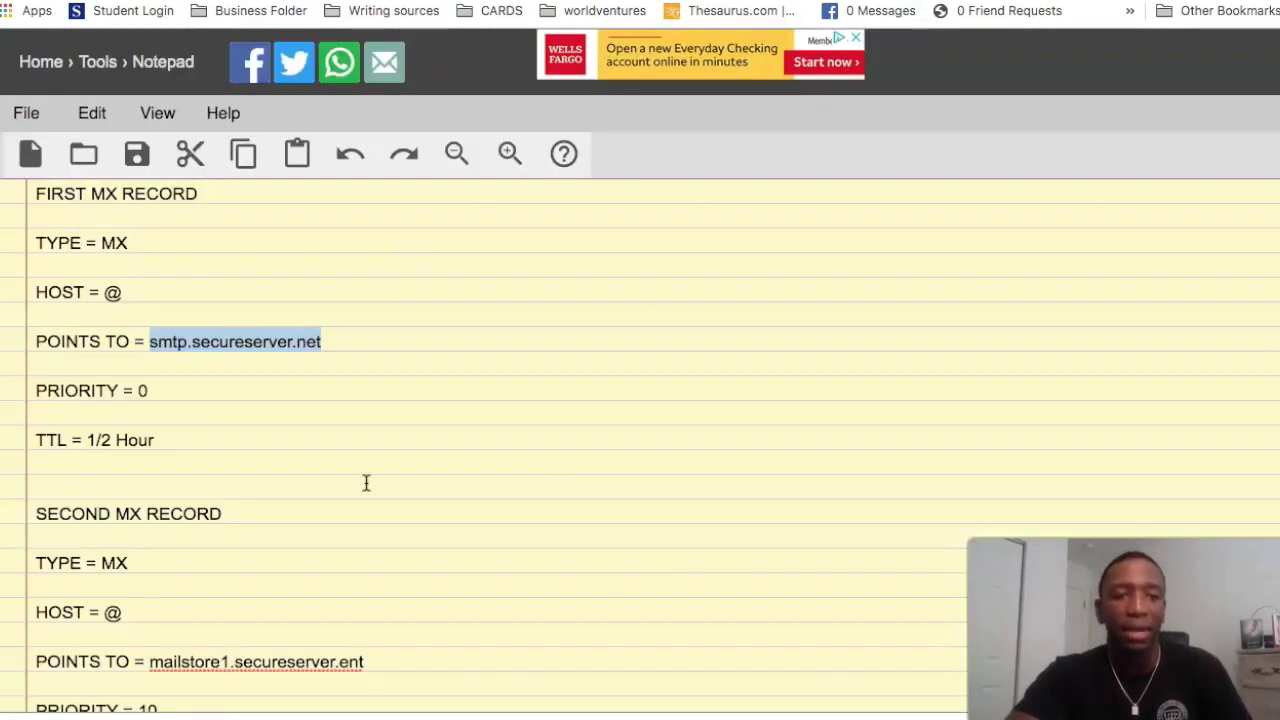
Step: Correct the second address to mailstore1.secureserver.net, copy it, and return to the Points to field
scroll(366, 483, "down", 3)
left_click_drag(148, 499, 364, 502)
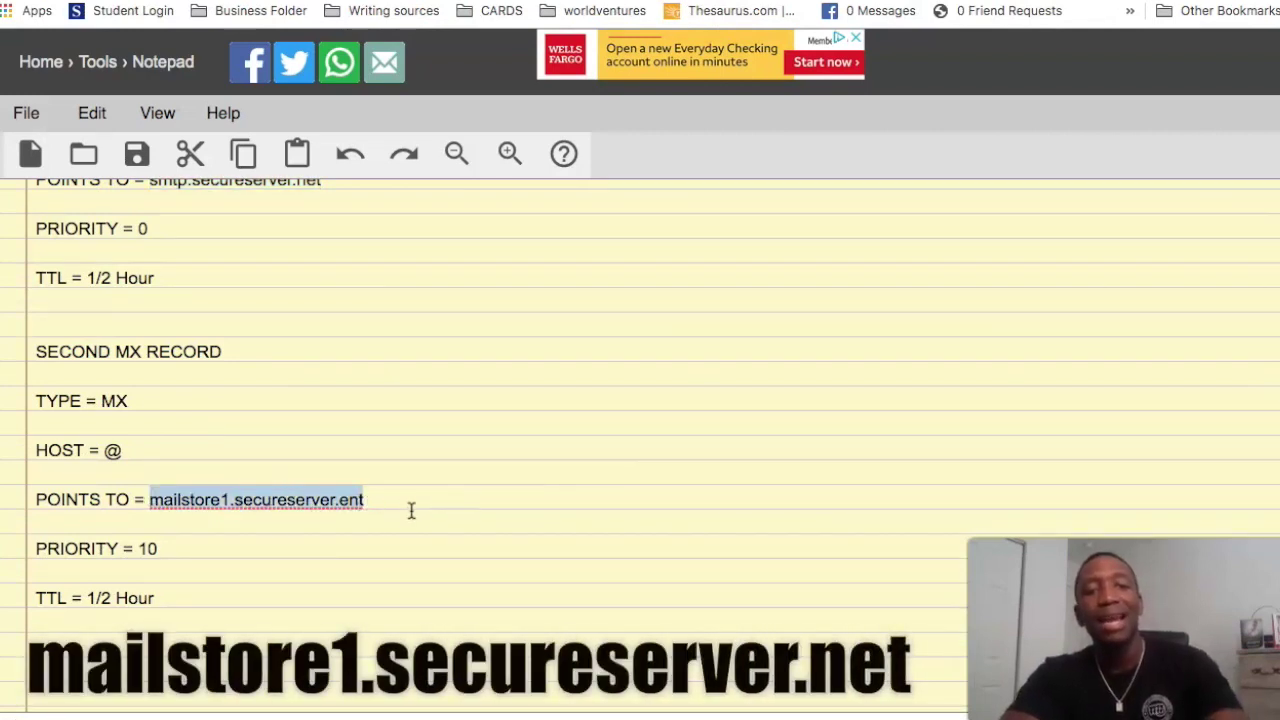
left_click(410, 508)
key("BackSpace")
key("BackSpace")
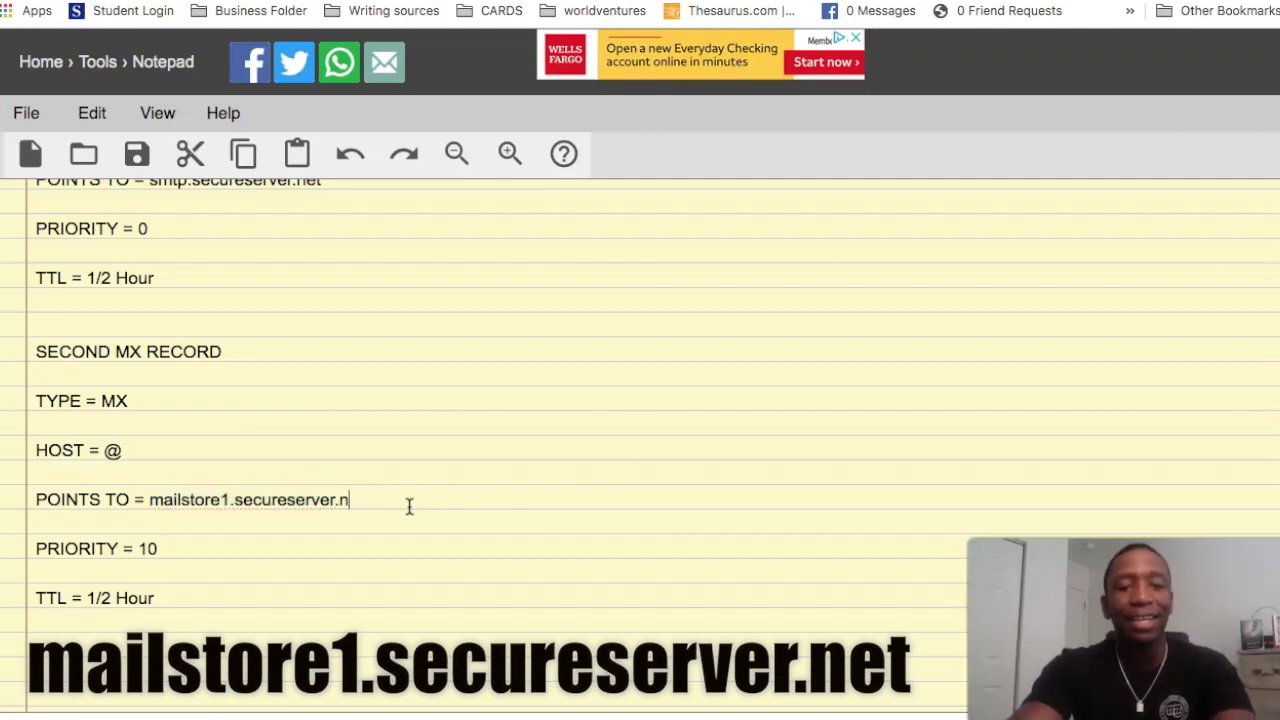
key("BackSpace")
type("et")
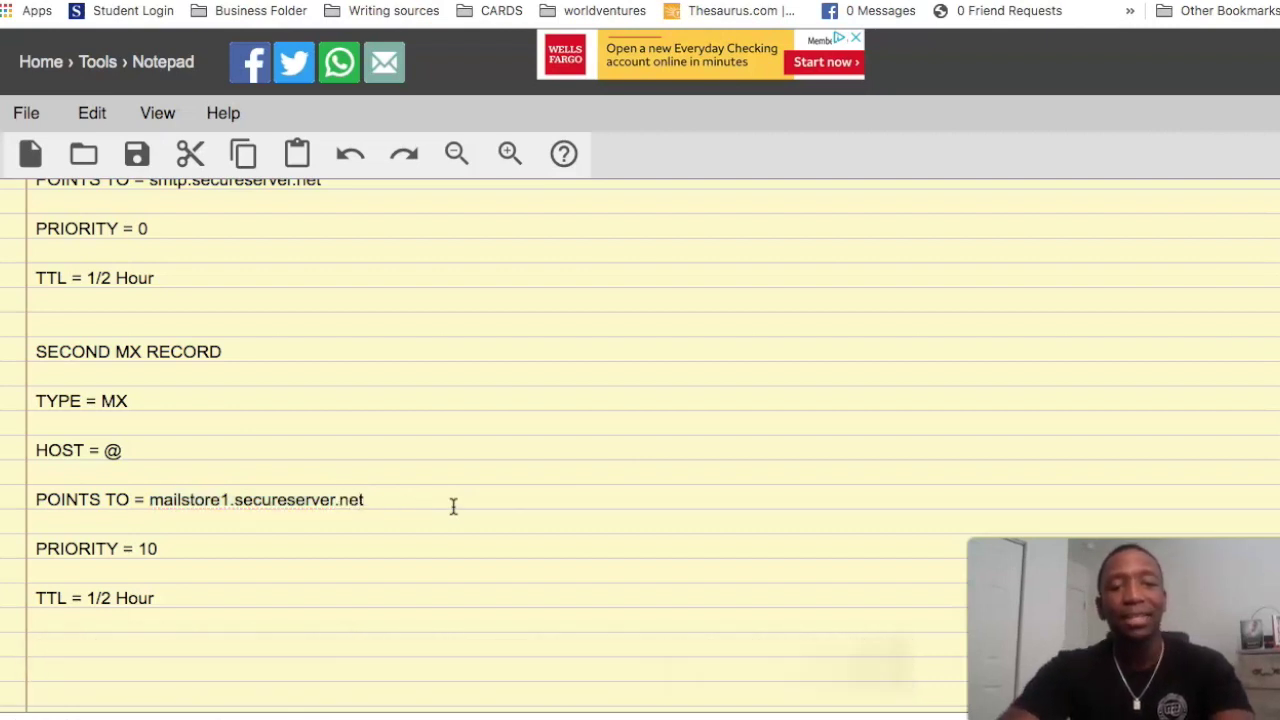
left_click_drag(365, 499, 155, 503)
key("ctrl+c")
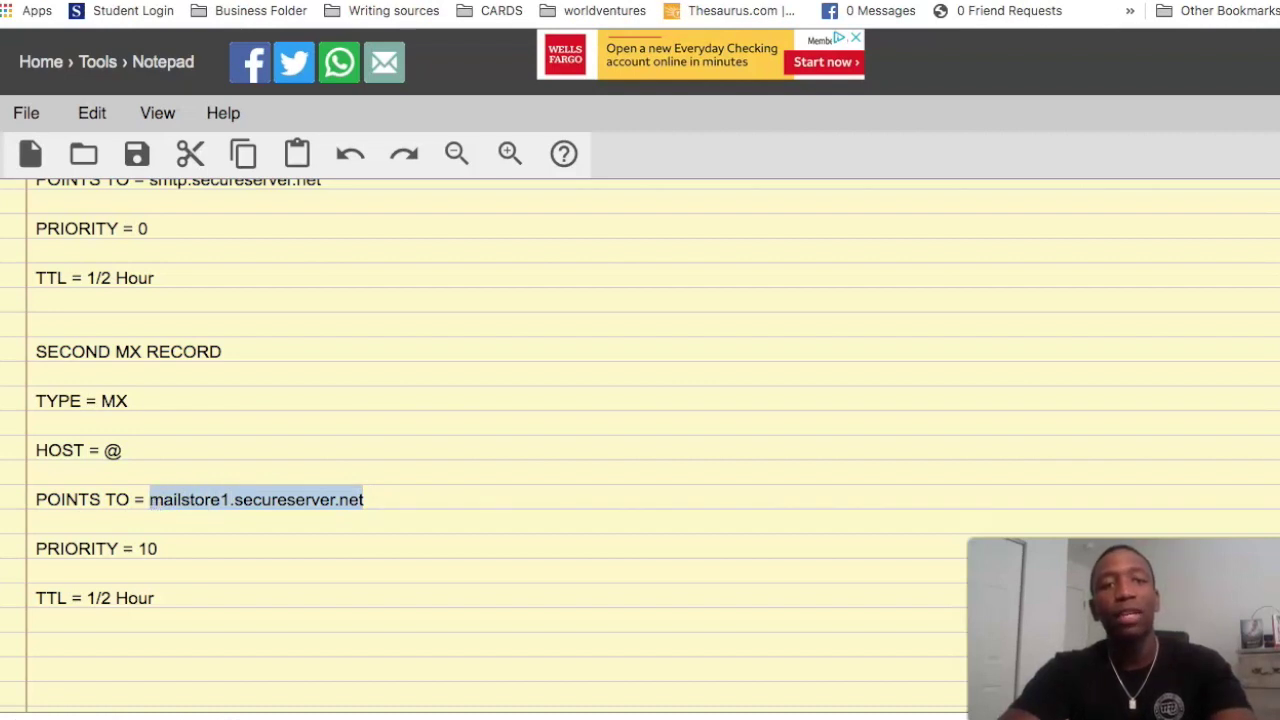
key("ctrl+Tab")
left_click(881, 500)
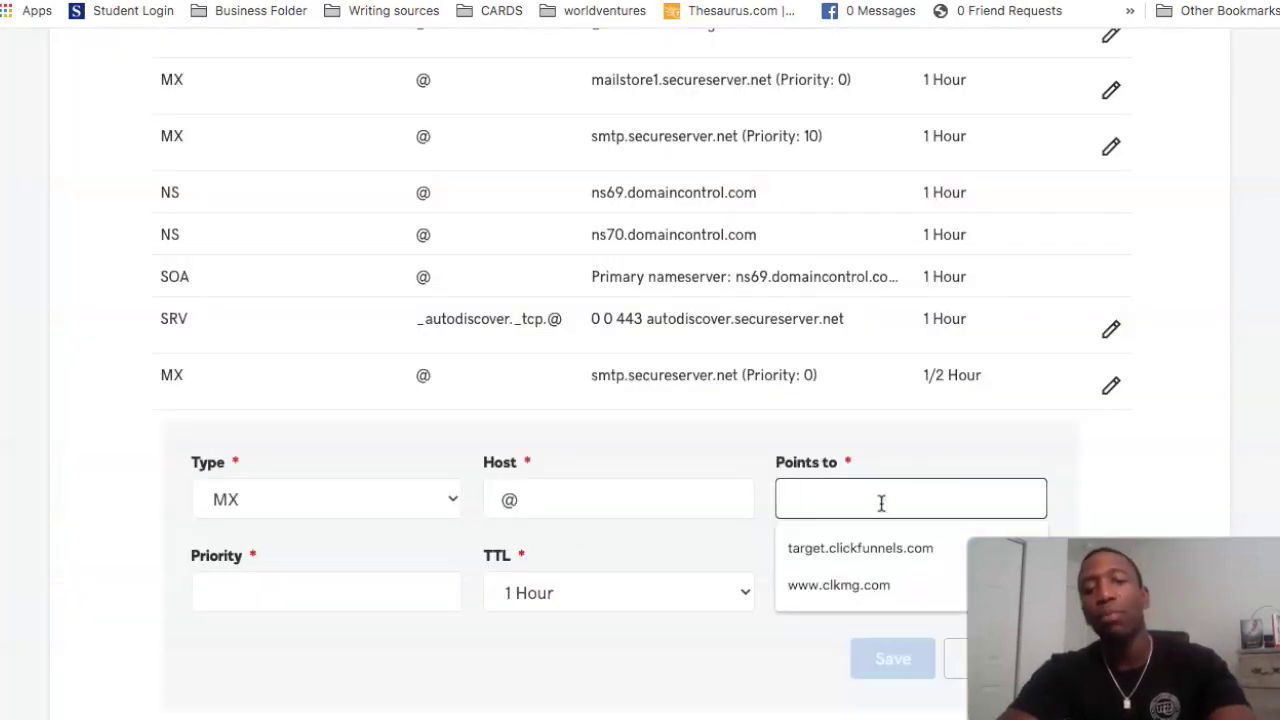
Step: Paste mailstore1.secureserver.net as the target, set priority 10 and TTL 1/2 Hour, and save
key("ctrl+v")
left_click(1141, 507)
left_click(237, 592)
type("1")
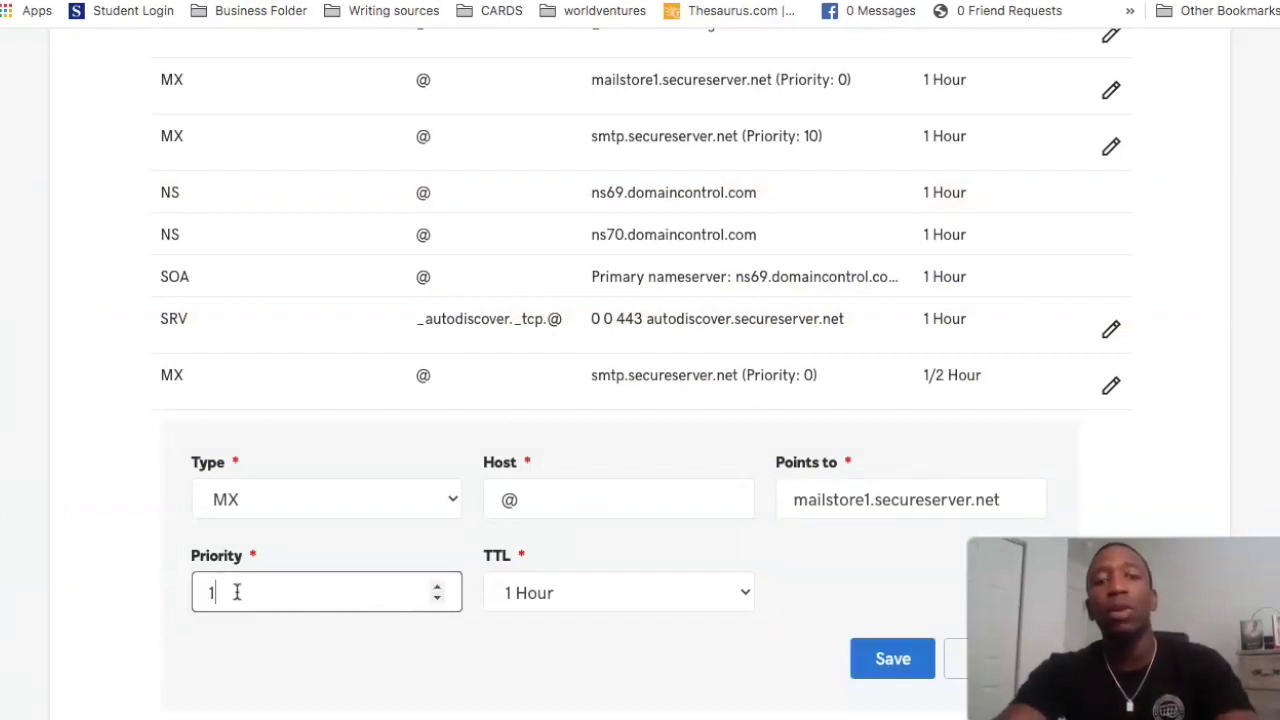
left_click(743, 593)
left_click(661, 570)
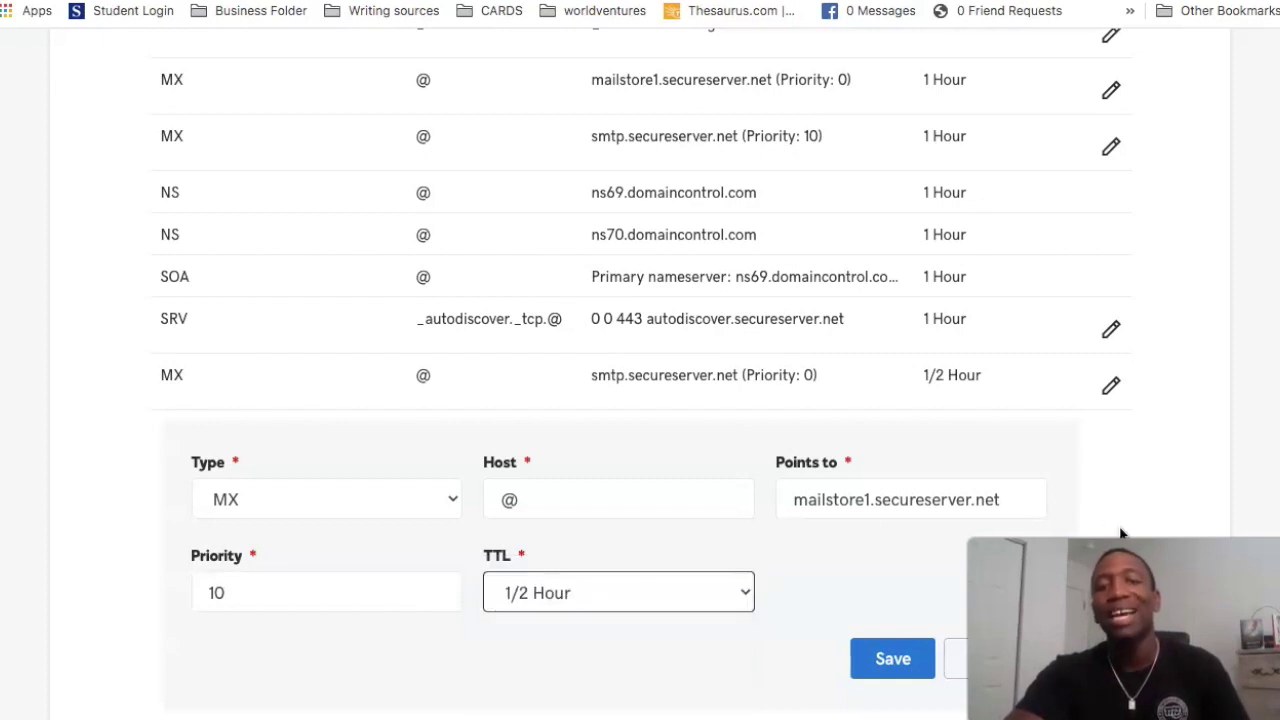
left_click(891, 662)
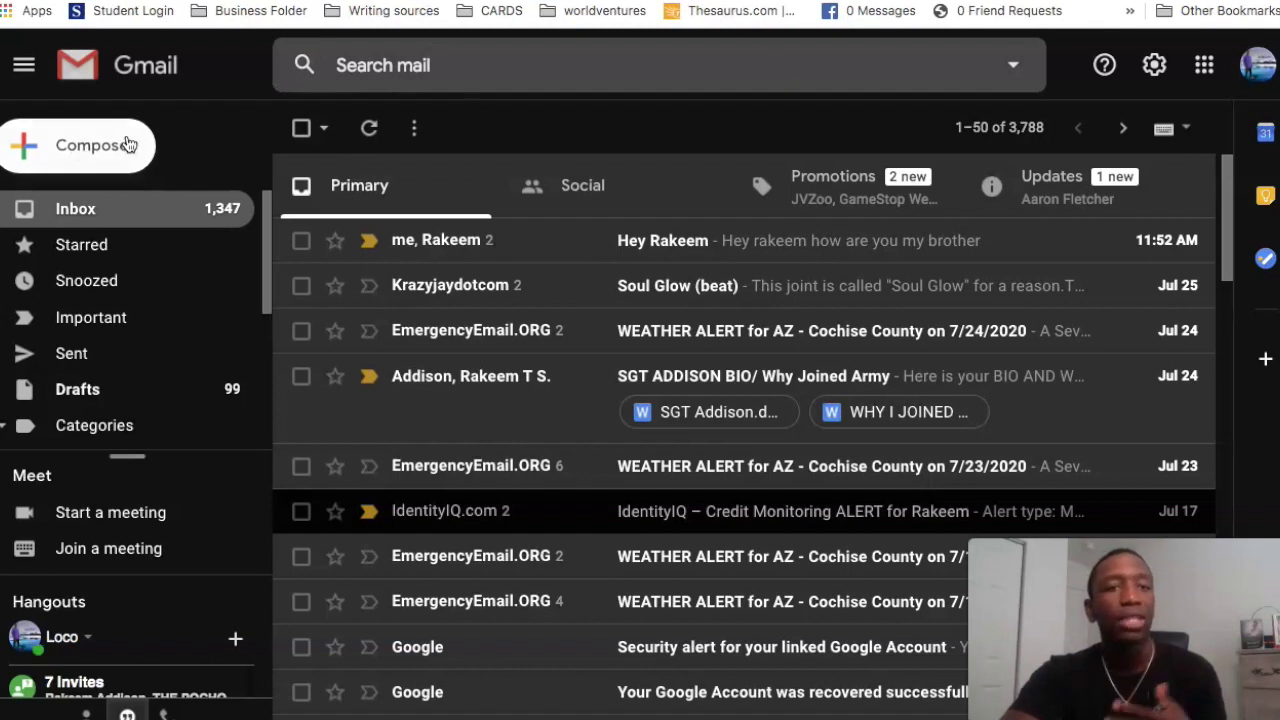
Step: Email the domain's info@ address with a greeting subject and body 'Hey I was looking for you the other day'
left_click(73, 153)
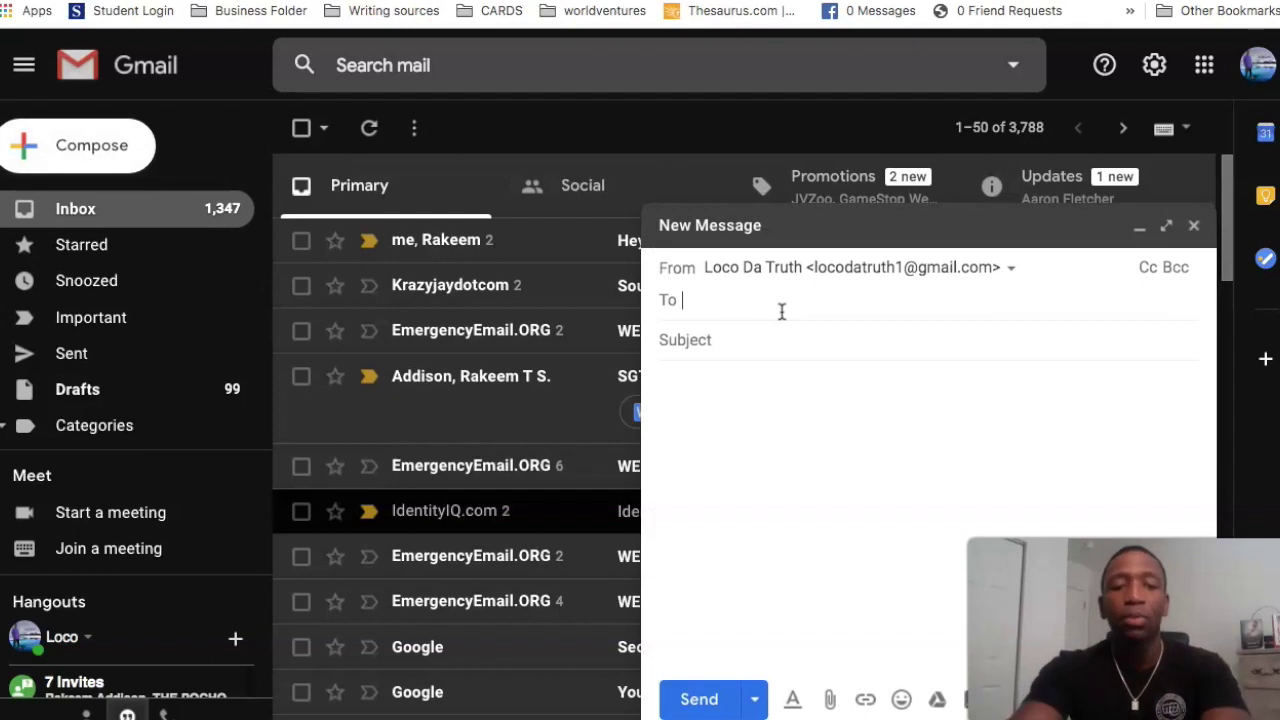
type("info@your")
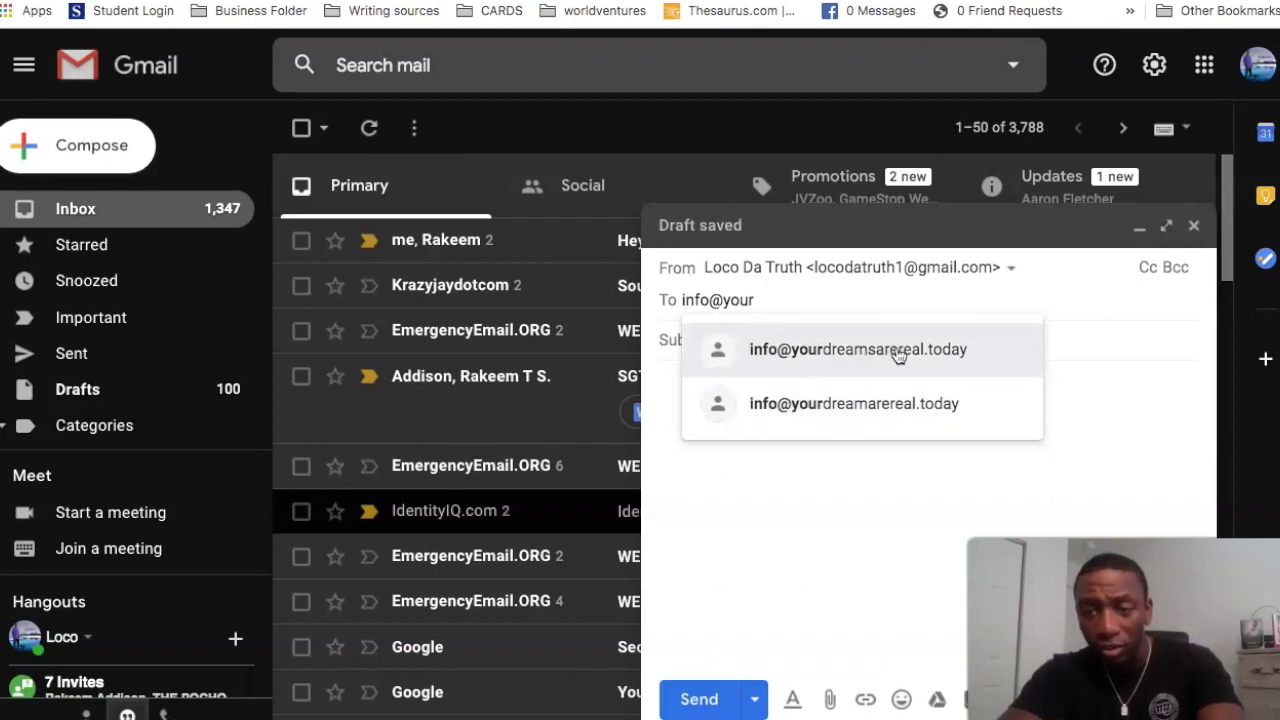
left_click(883, 356)
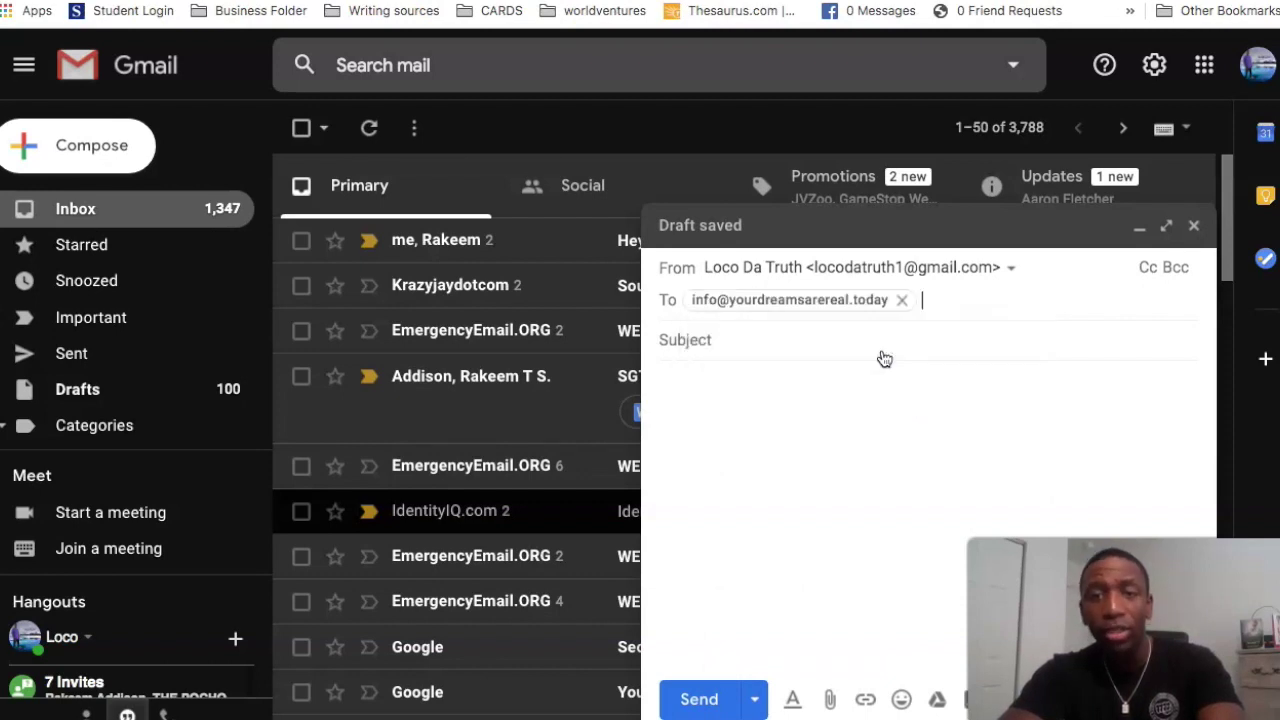
left_click(705, 340)
type("He")
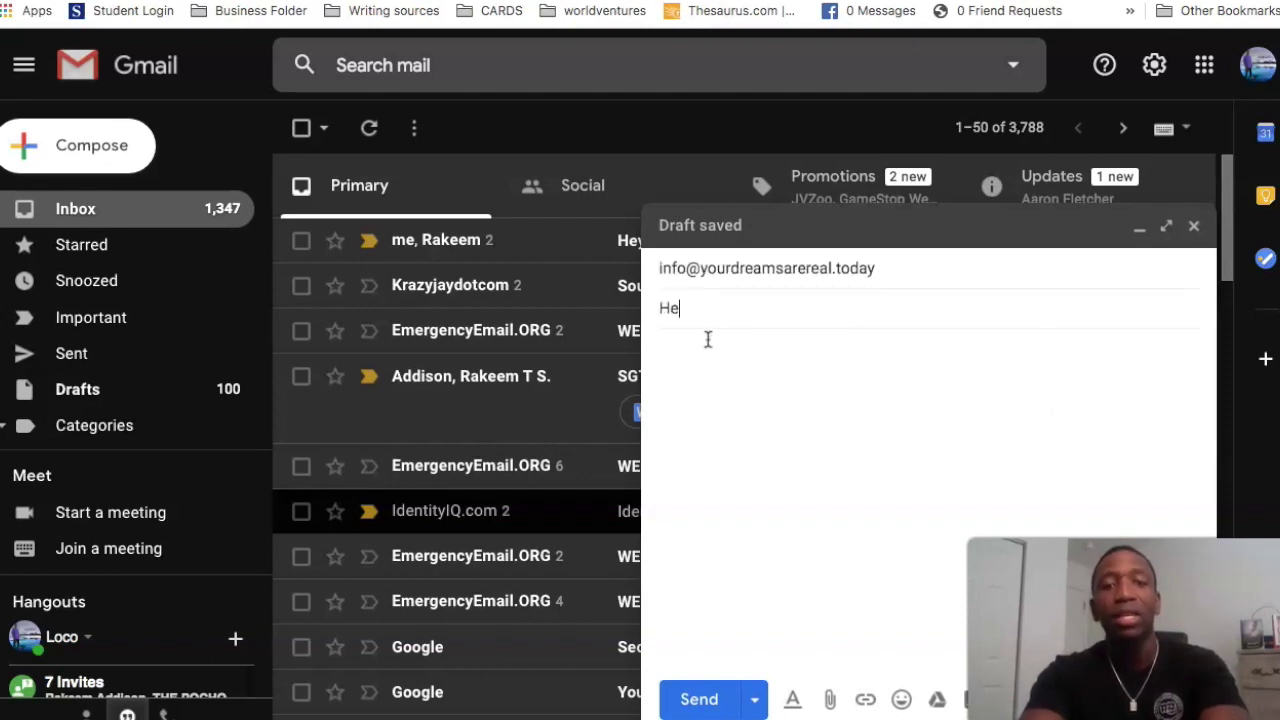
type("y Rakeem Hello")
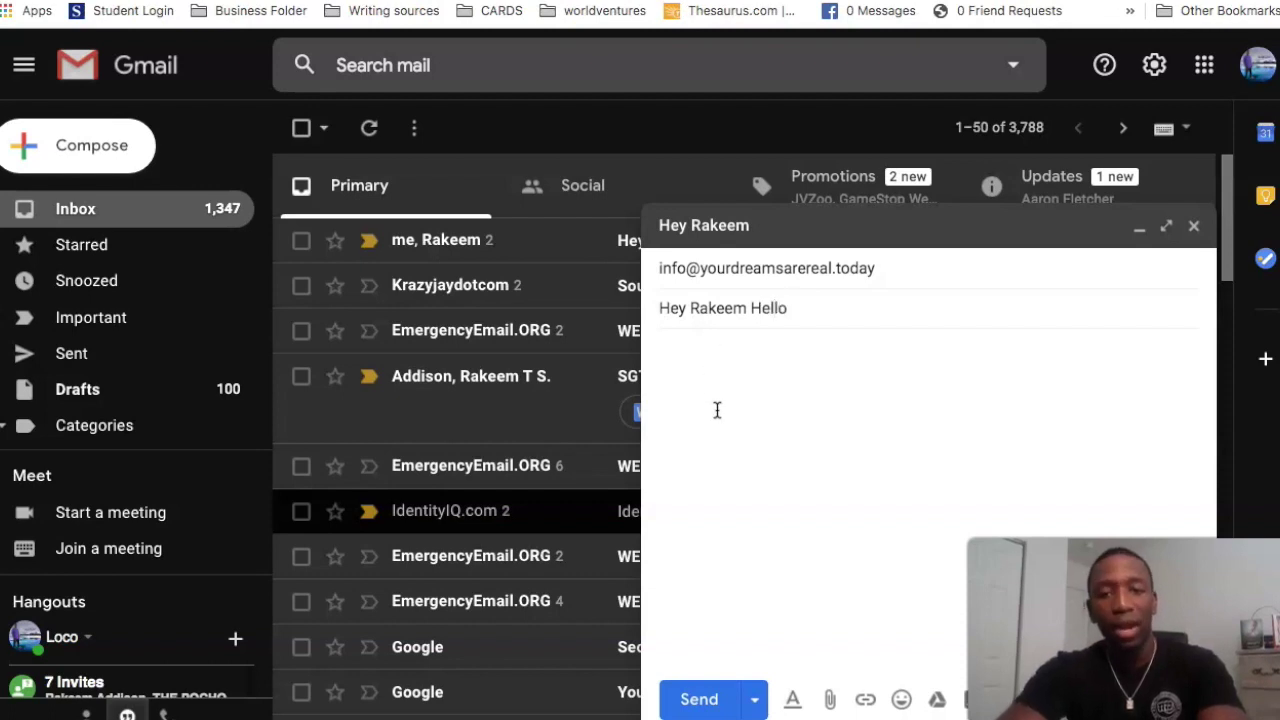
left_click(718, 408)
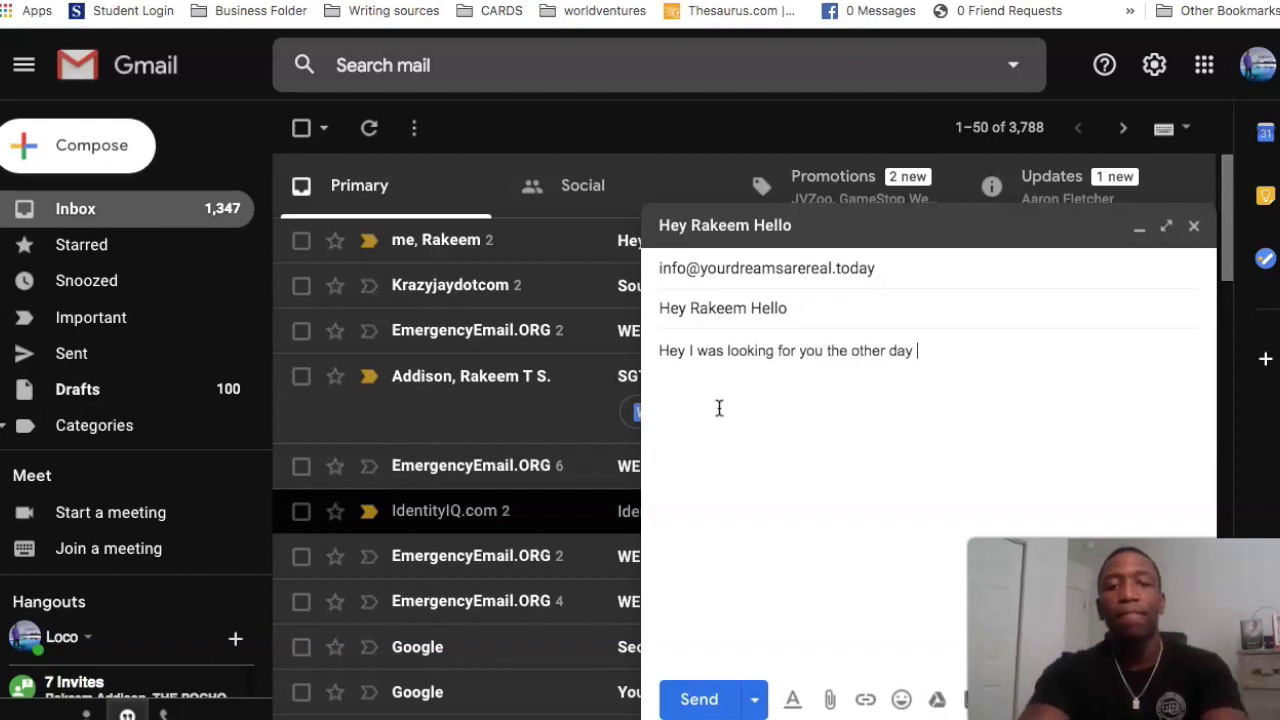
left_click(697, 697)
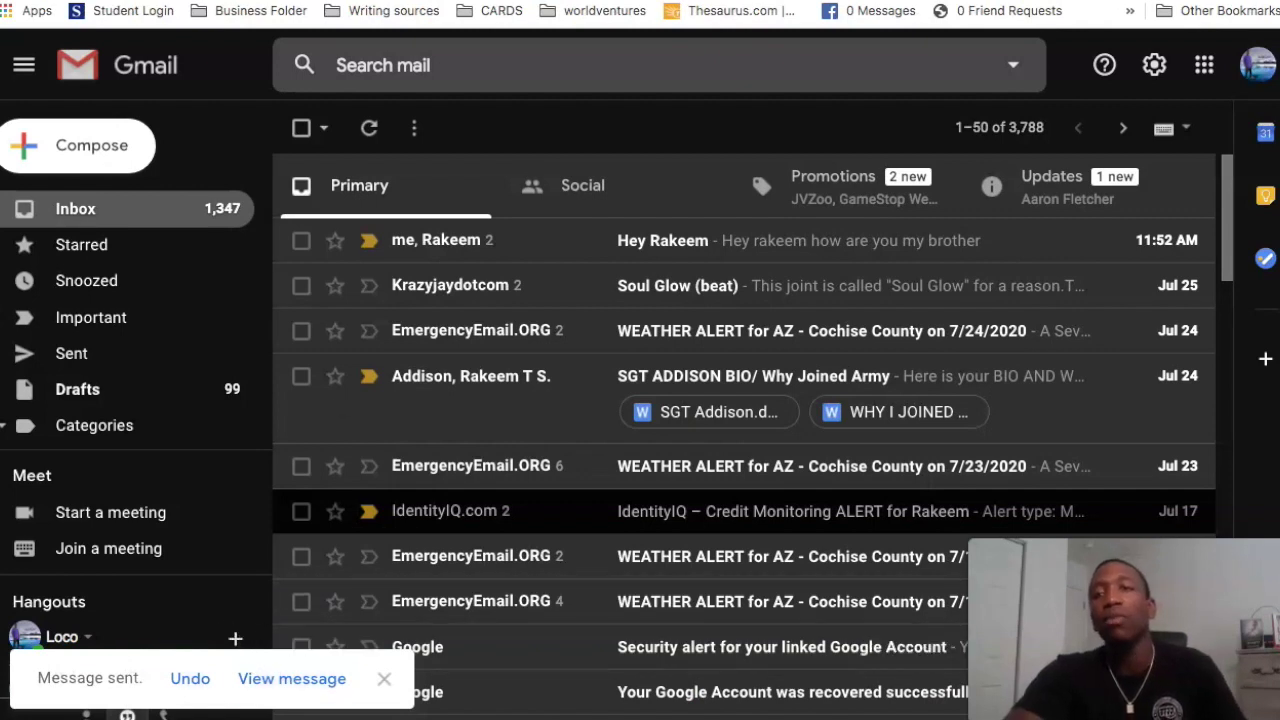
Step: Switch to the receiving Google account and check the test email arrived in the Primary inbox
left_click(1257, 65)
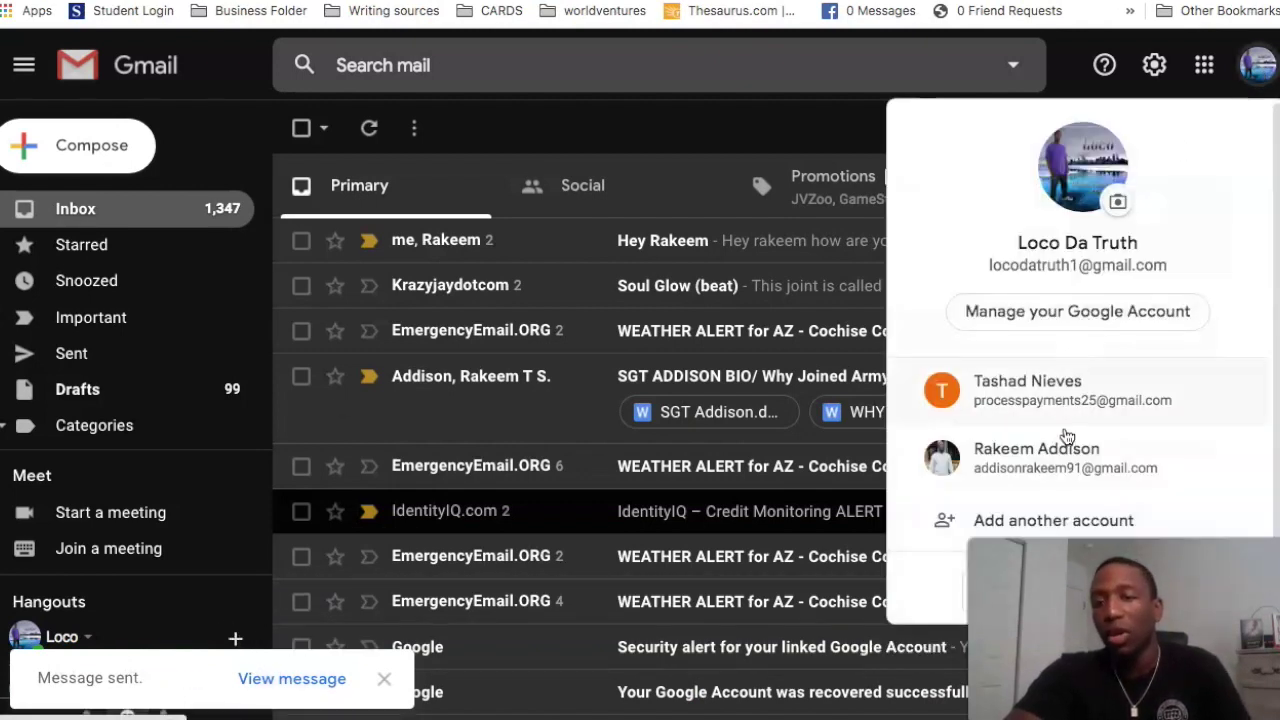
left_click(1070, 462)
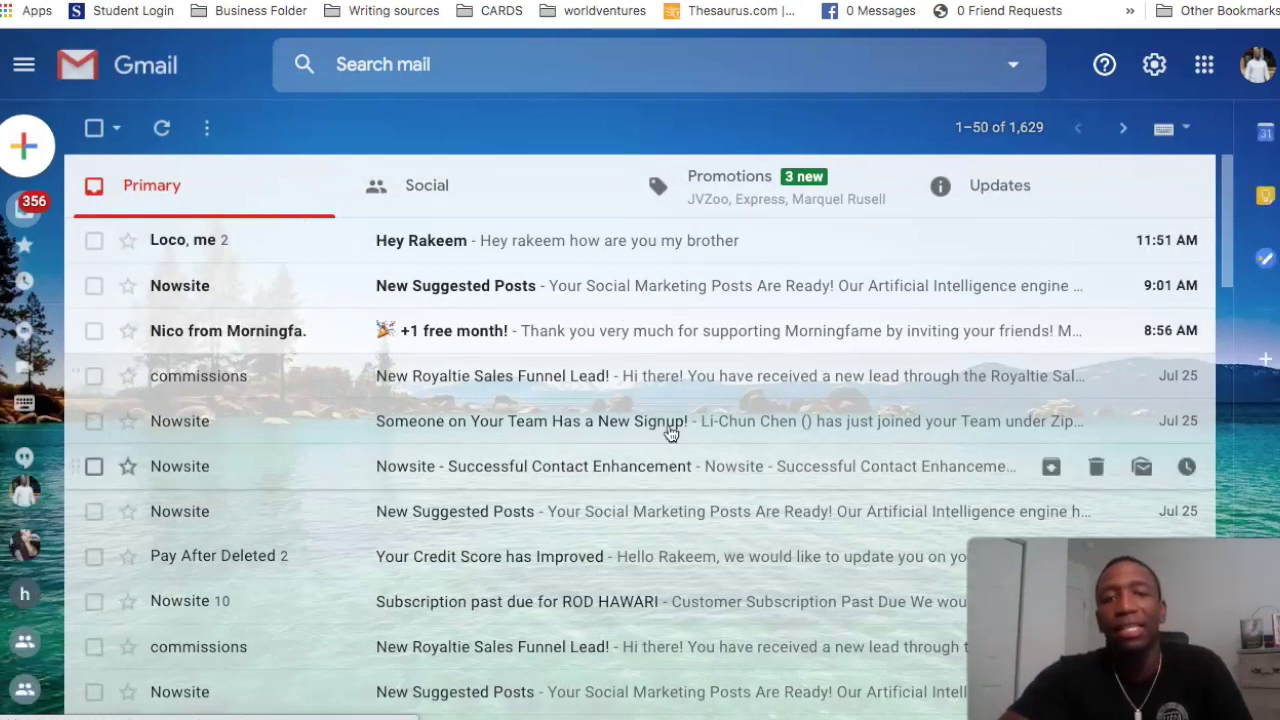
left_click(1035, 195)
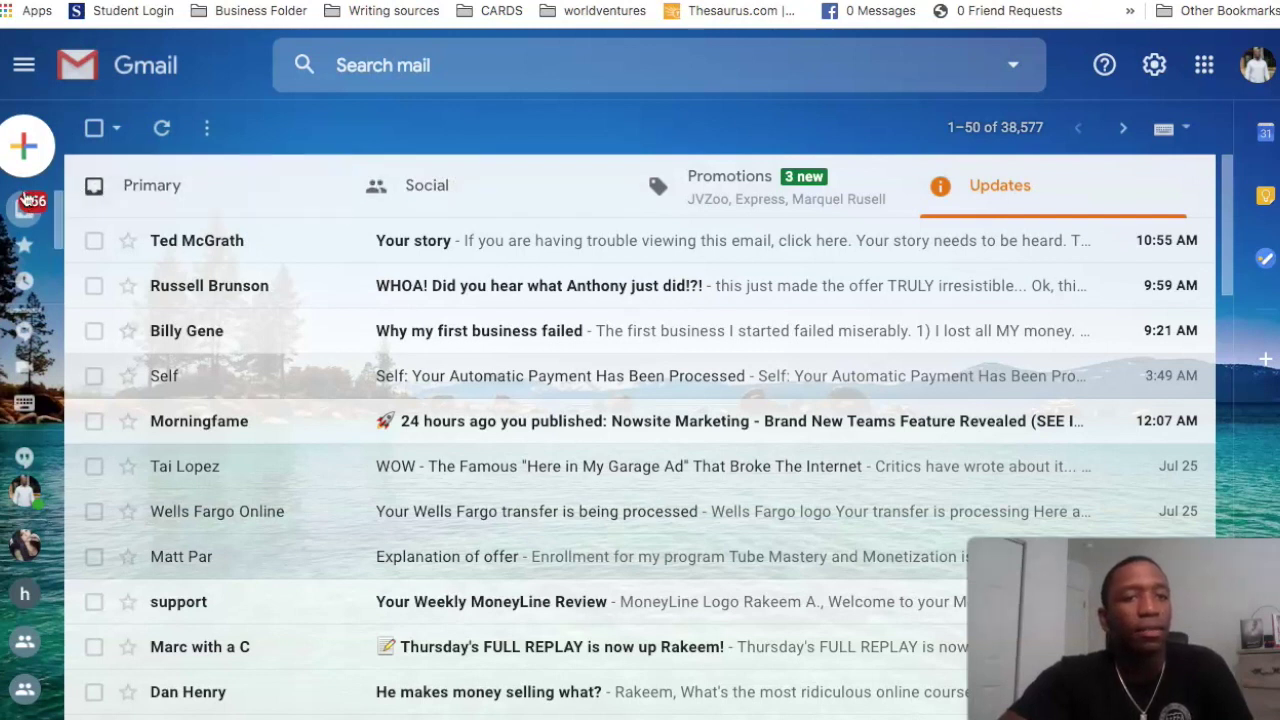
mouse_move(33, 195)
left_click(94, 209)
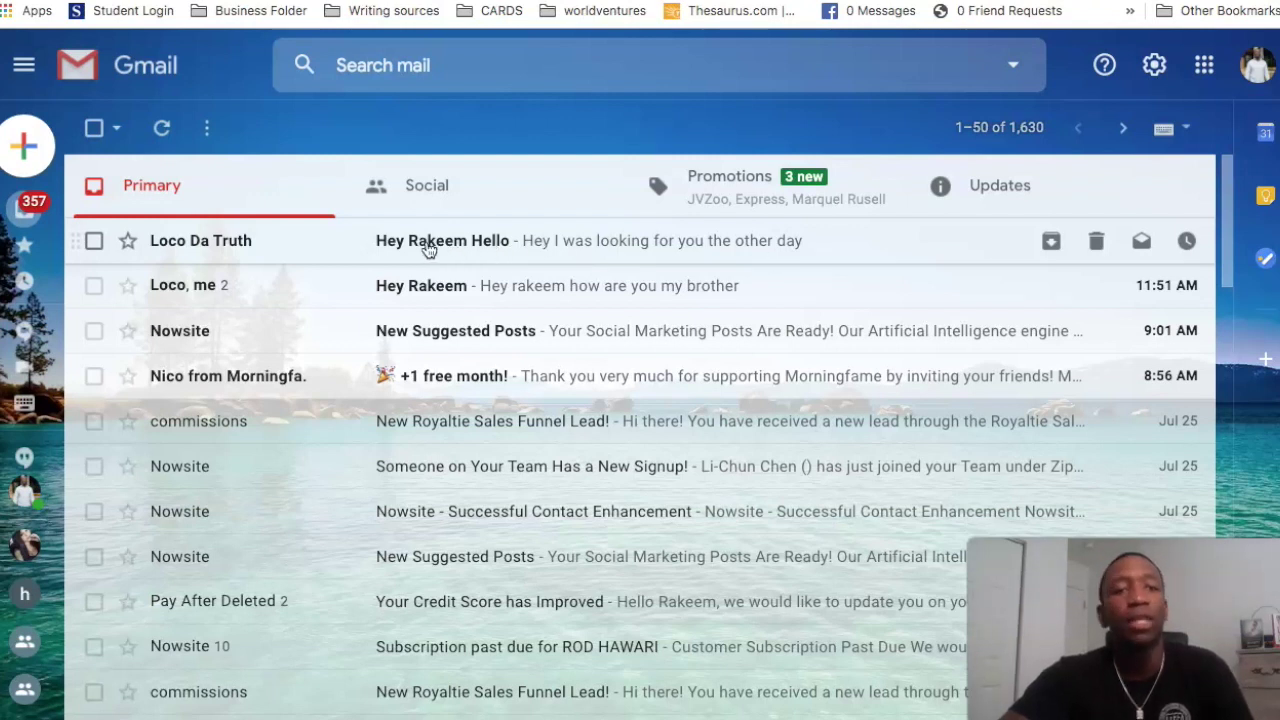
Step: Reply to the 'Hey Rakeem Hello' test email with the message 'Testing 123'
left_click(430, 250)
left_click(1141, 252)
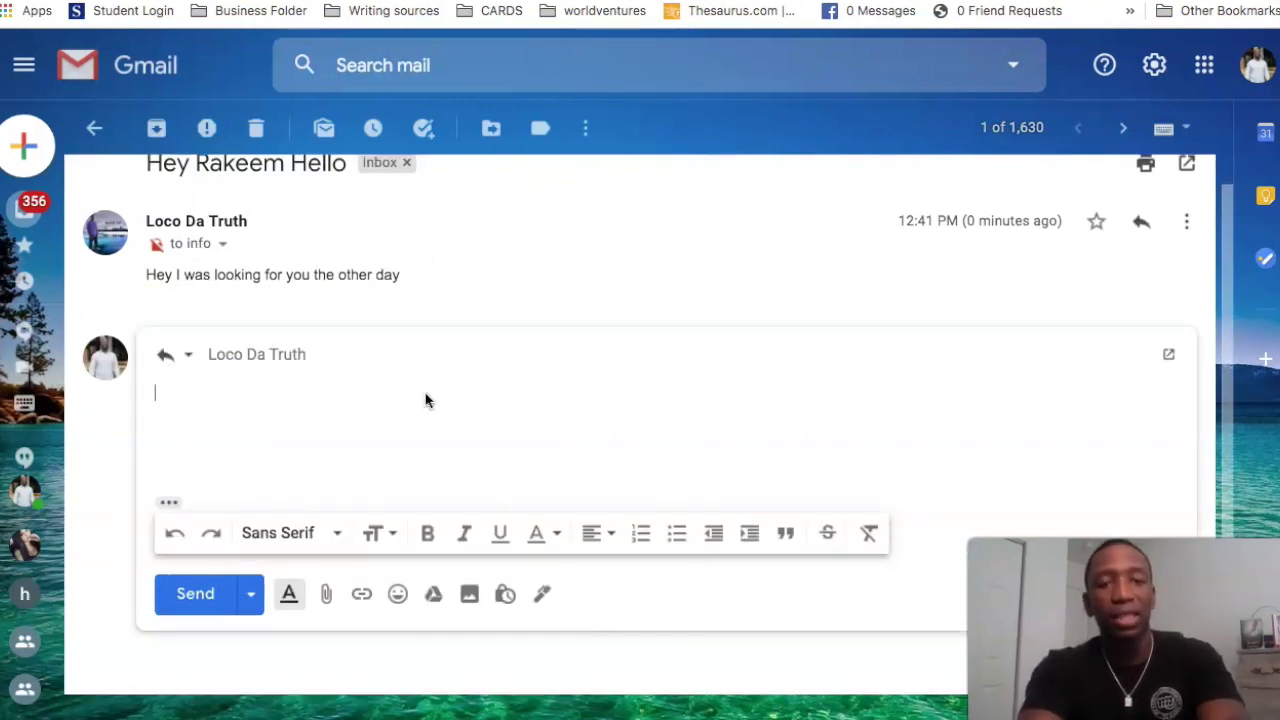
type("Test")
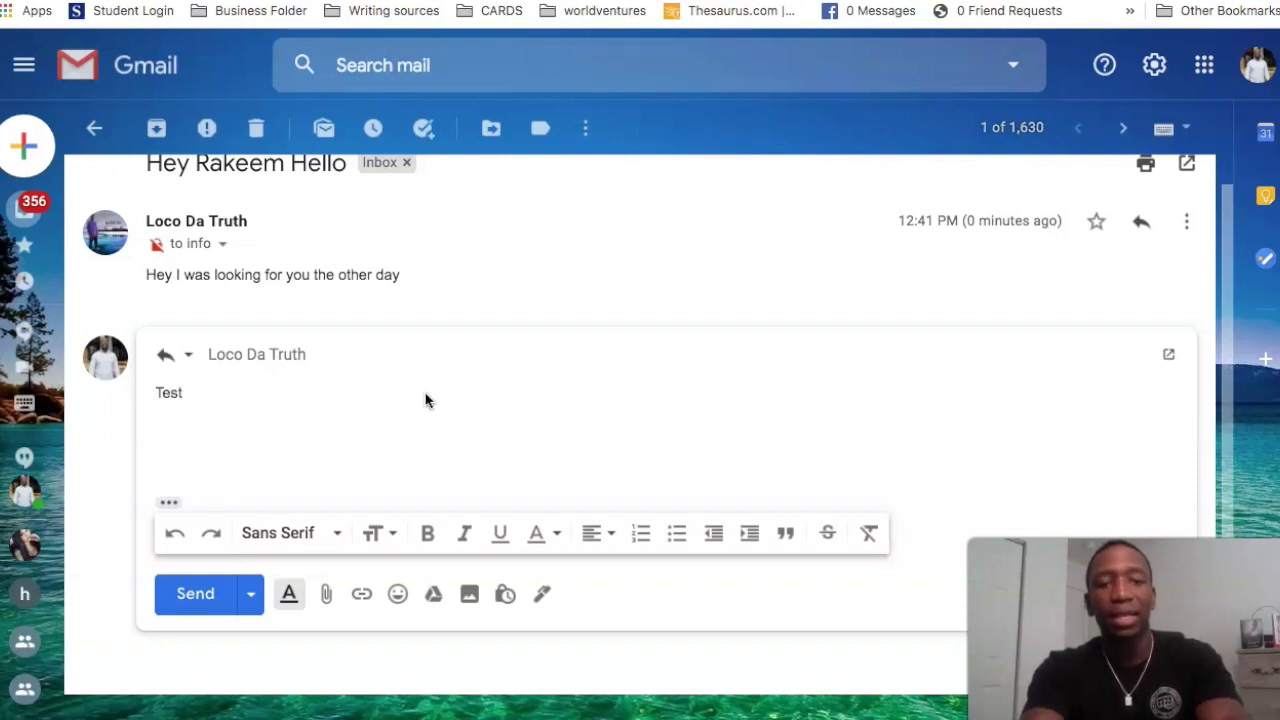
type("ing 123")
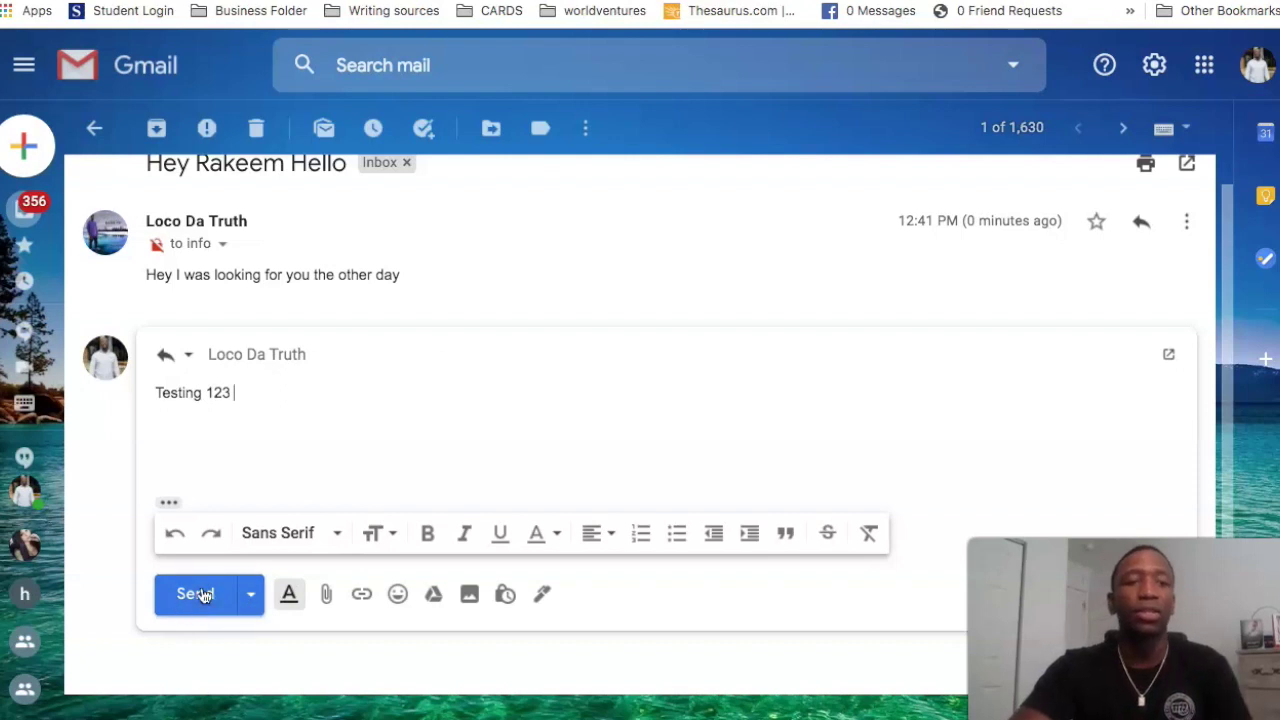
left_click(200, 594)
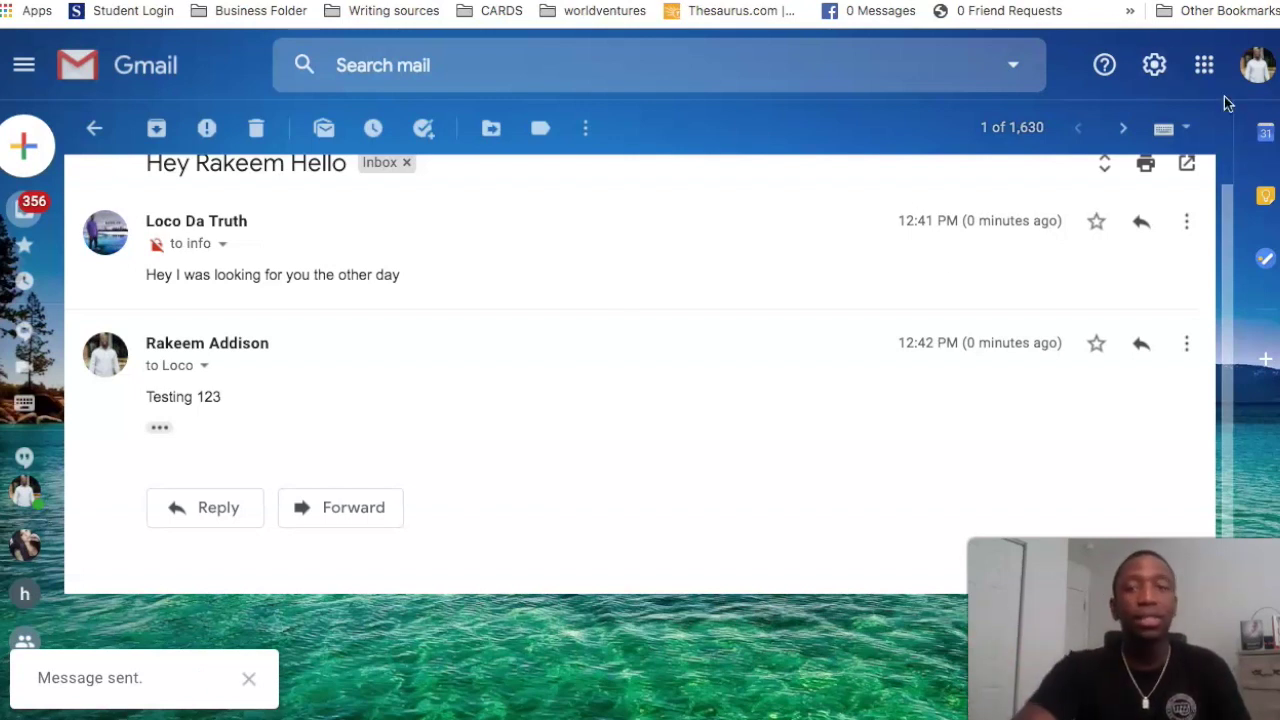
Step: Return to the sending account's Gmail inbox and reload it to look for the 'Testing 123' reply
key("ctrl+Tab")
key("Escape")
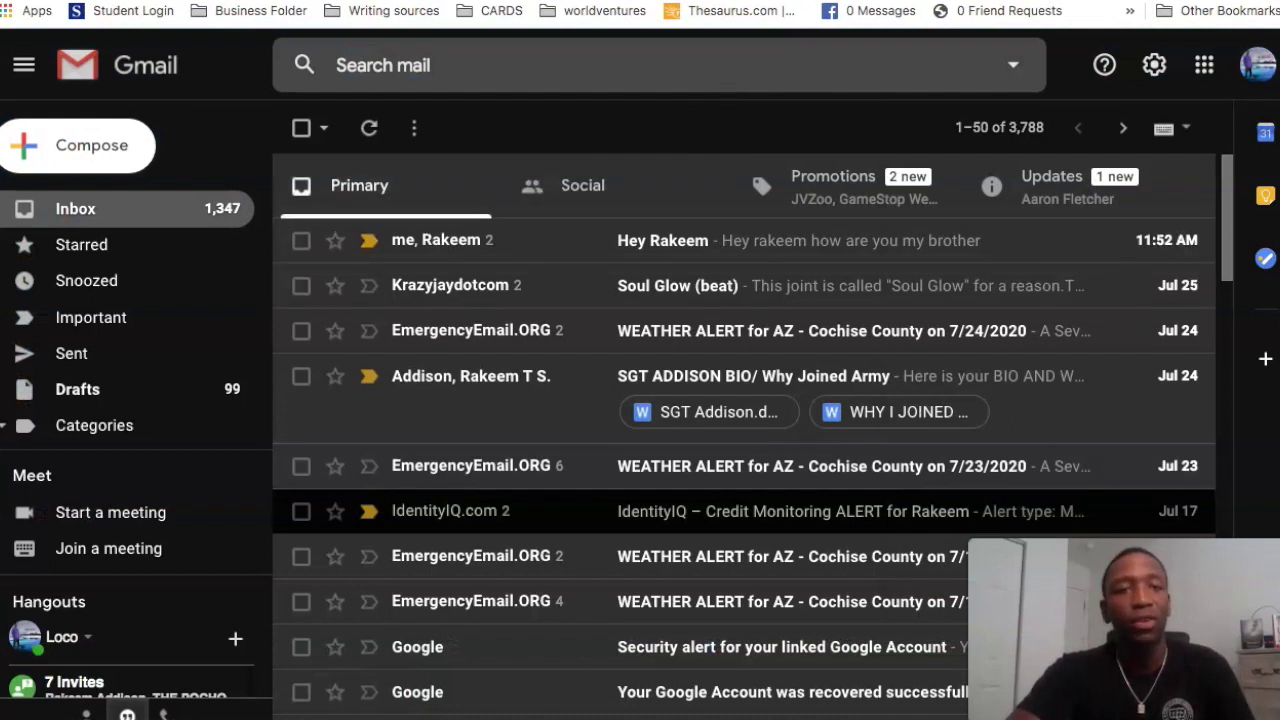
key("ctrl+r")
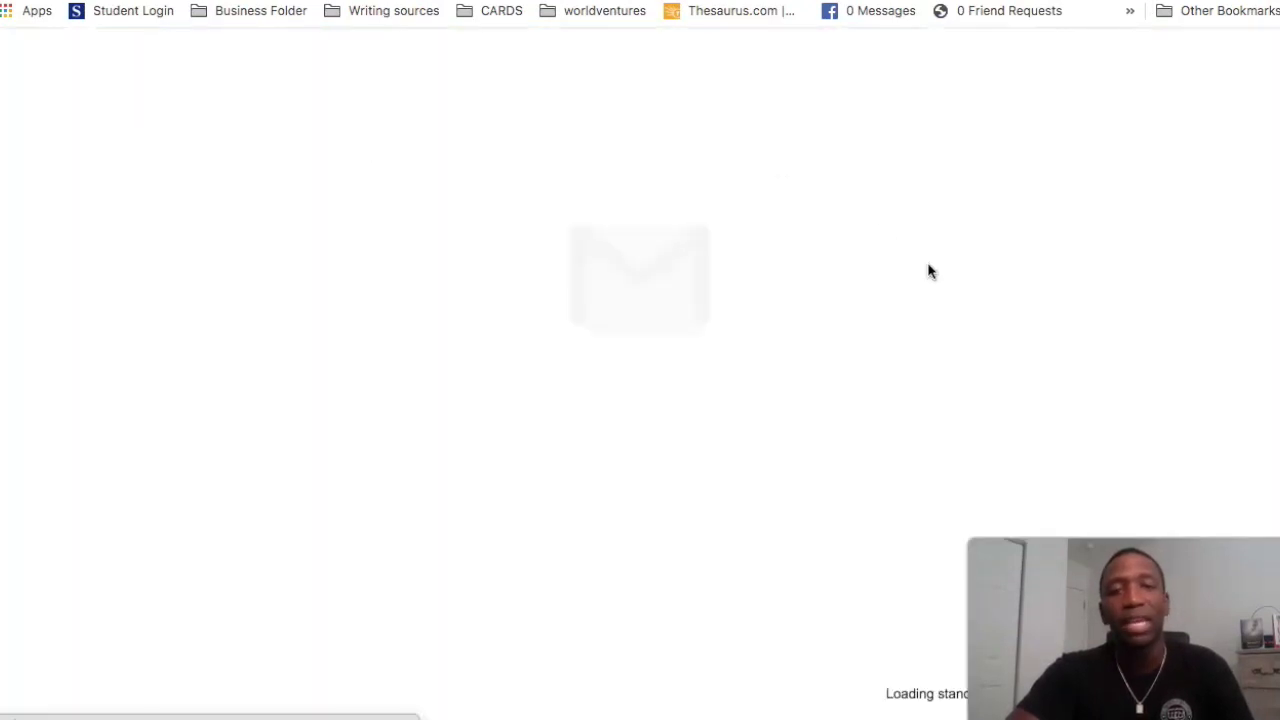